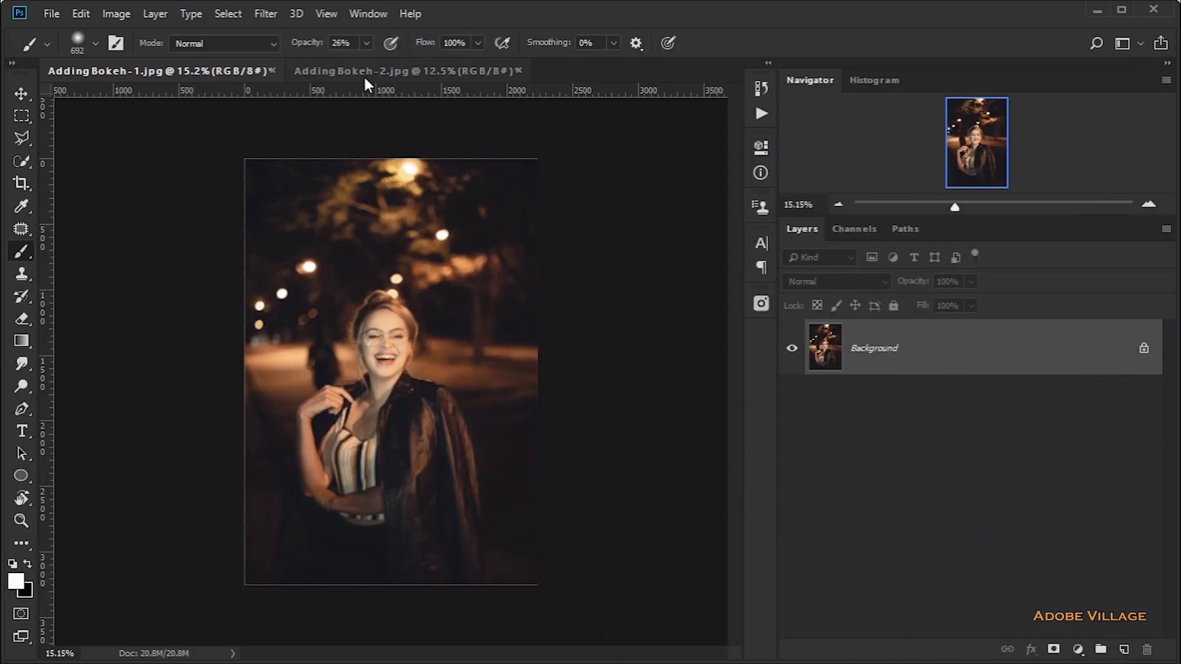
# Step: Duplicate the Background layer of AddingBokeh-1.jpg and convert the copy to a smart object
pyautogui.click(363, 73)
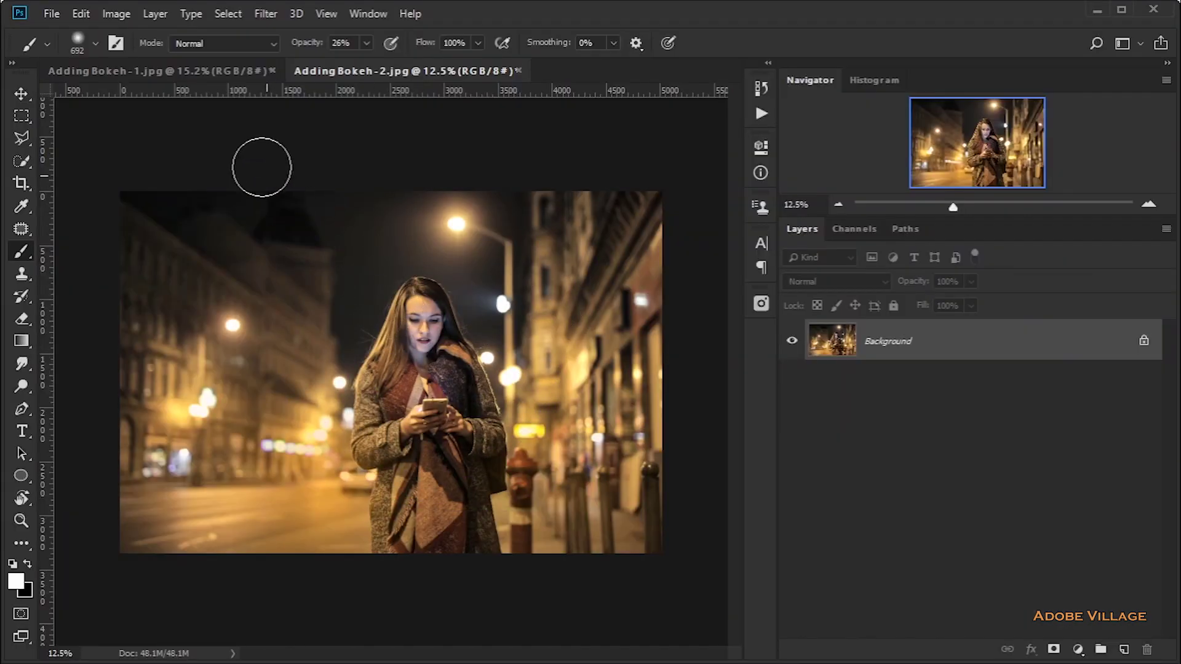
pyautogui.click(212, 72)
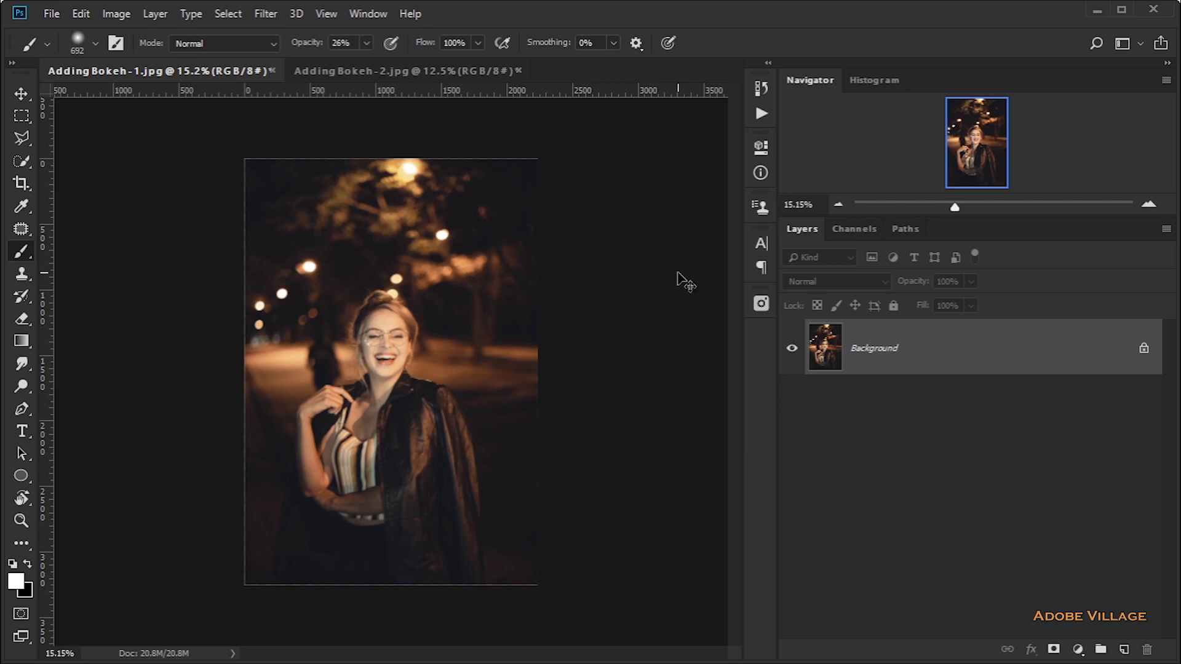
pyautogui.hotkey('ctrl', 'j')
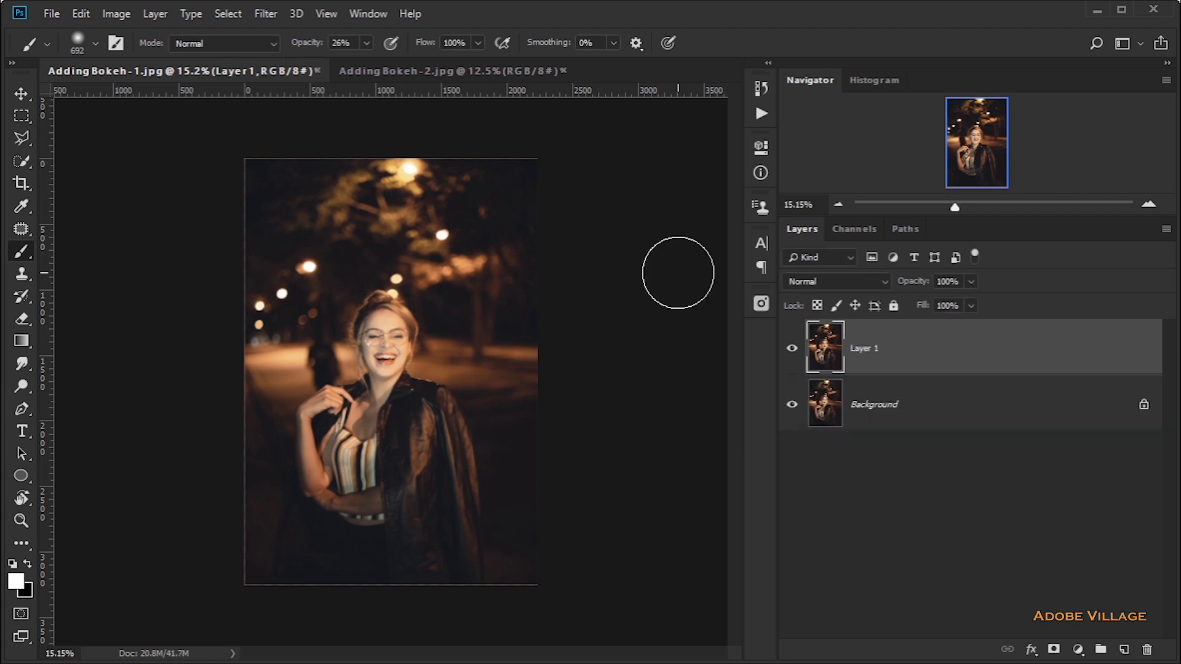
pyautogui.rightClick(917, 341)
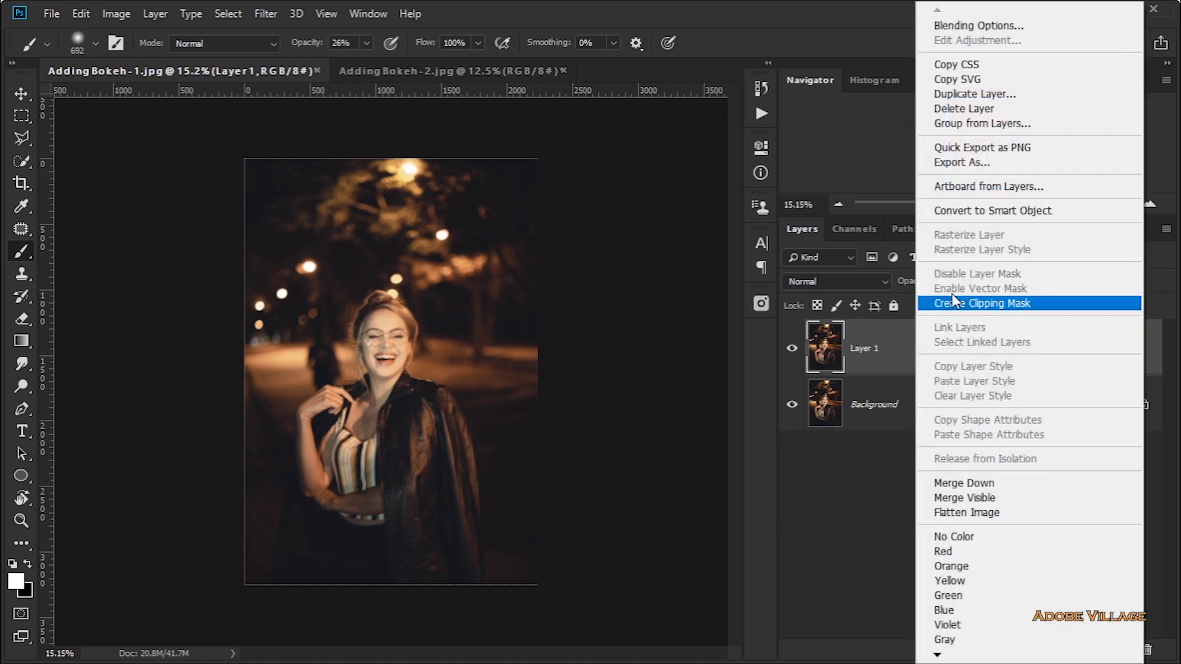
pyautogui.click(976, 211)
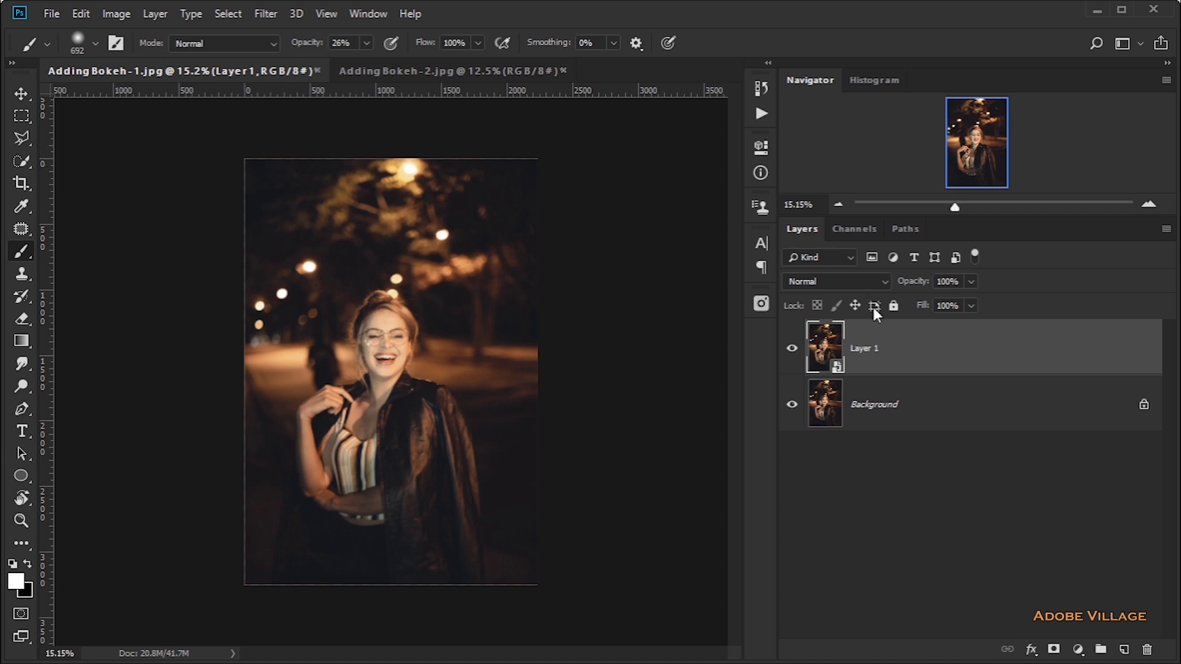
# Step: Start the Tilt-Shift blur from the Blur Gallery filters on the smart object layer
pyautogui.click(263, 13)
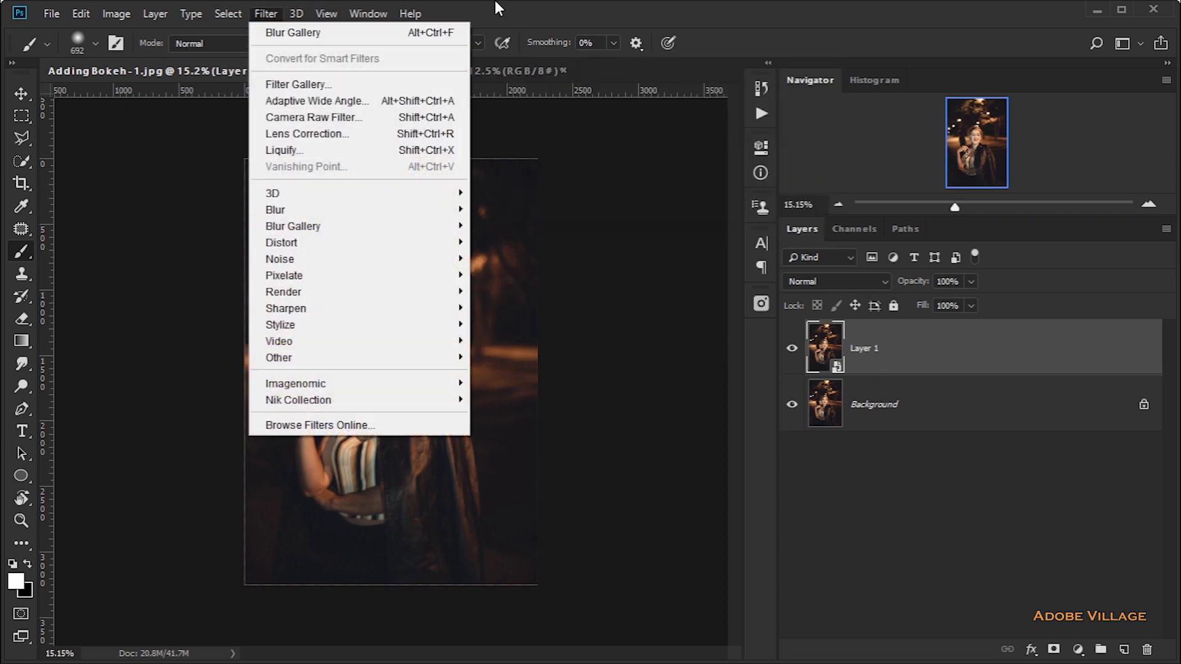
pyautogui.press('Escape')
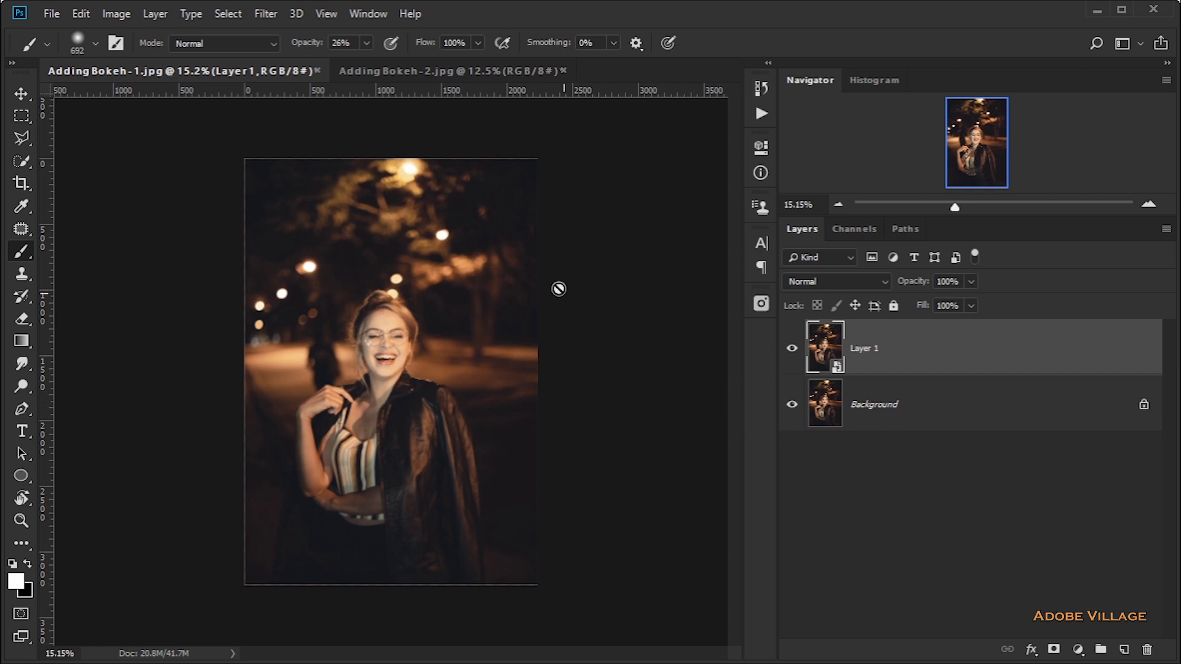
pyautogui.click(268, 15)
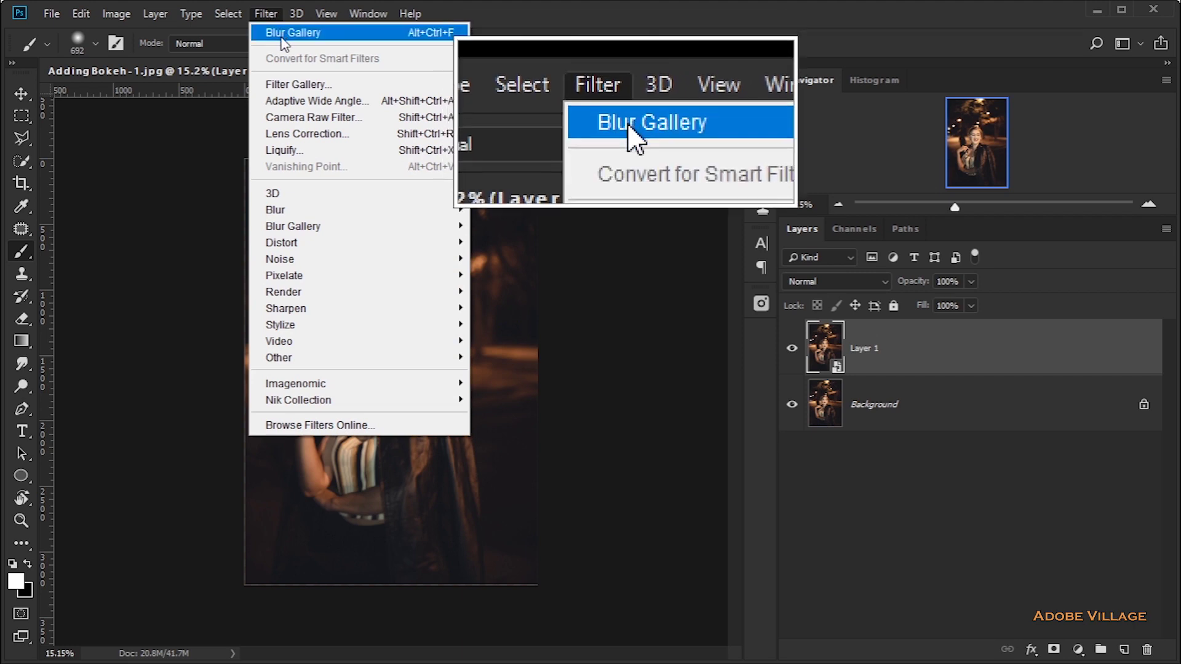
pyautogui.moveTo(385, 233)
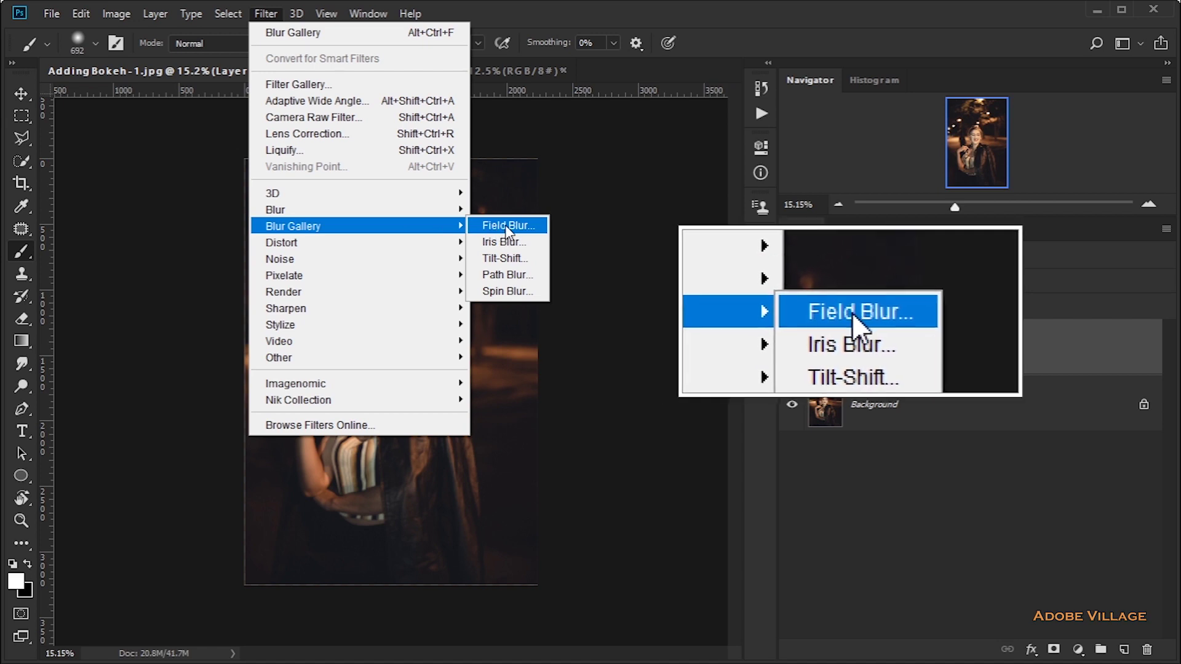
pyautogui.click(509, 258)
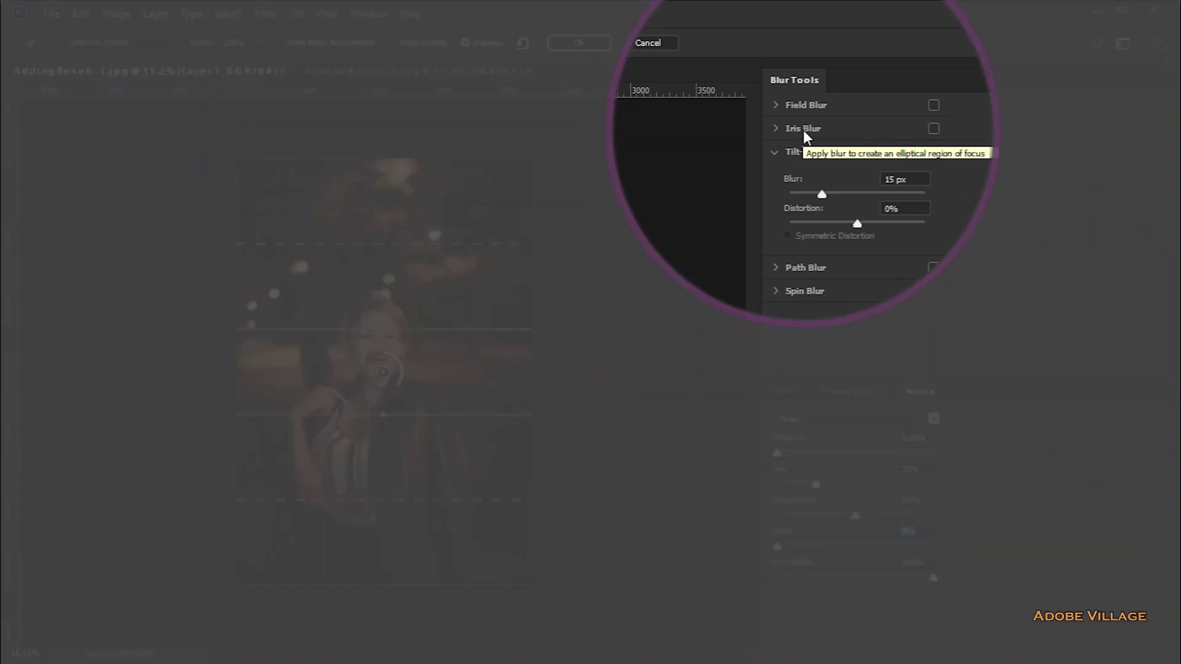
# Step: Examine the Effects, Motion Effects and Noise options with the Tilt-Shift blur switched off and on again
pyautogui.click(777, 153)
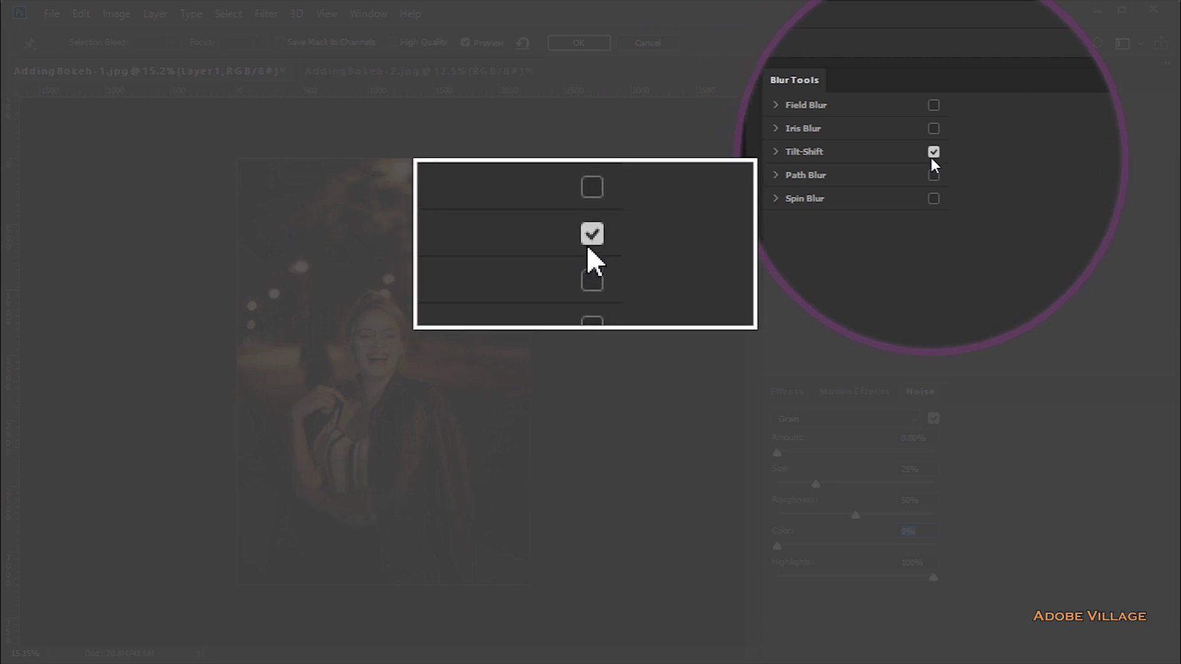
pyautogui.click(933, 152)
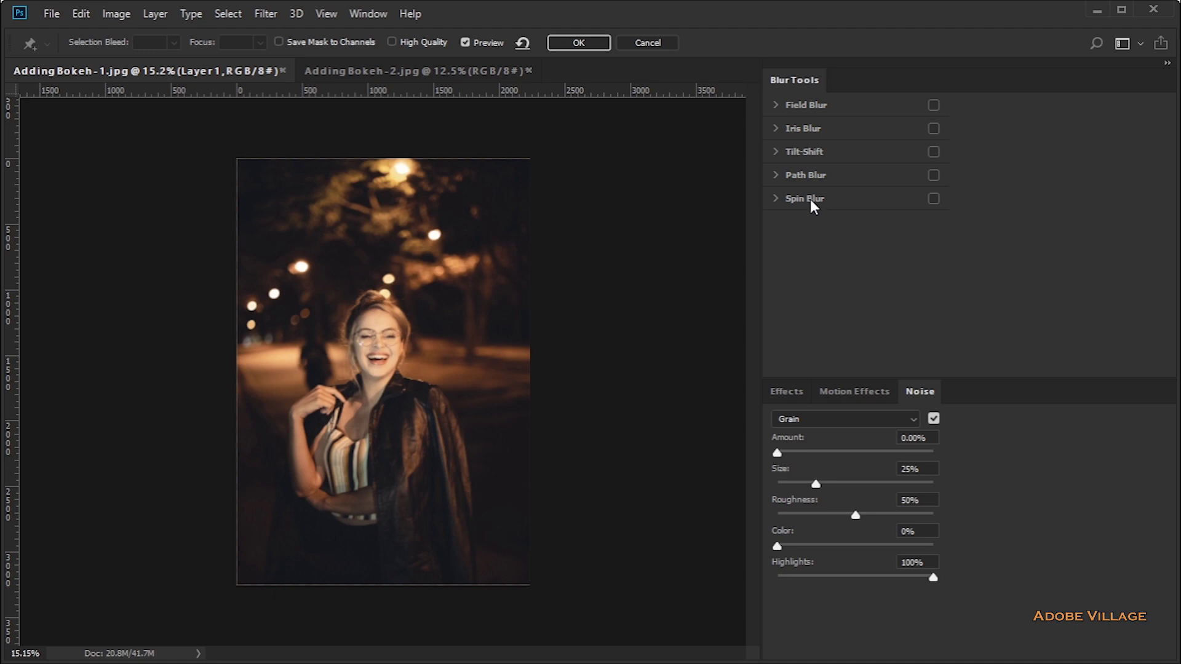
pyautogui.click(789, 394)
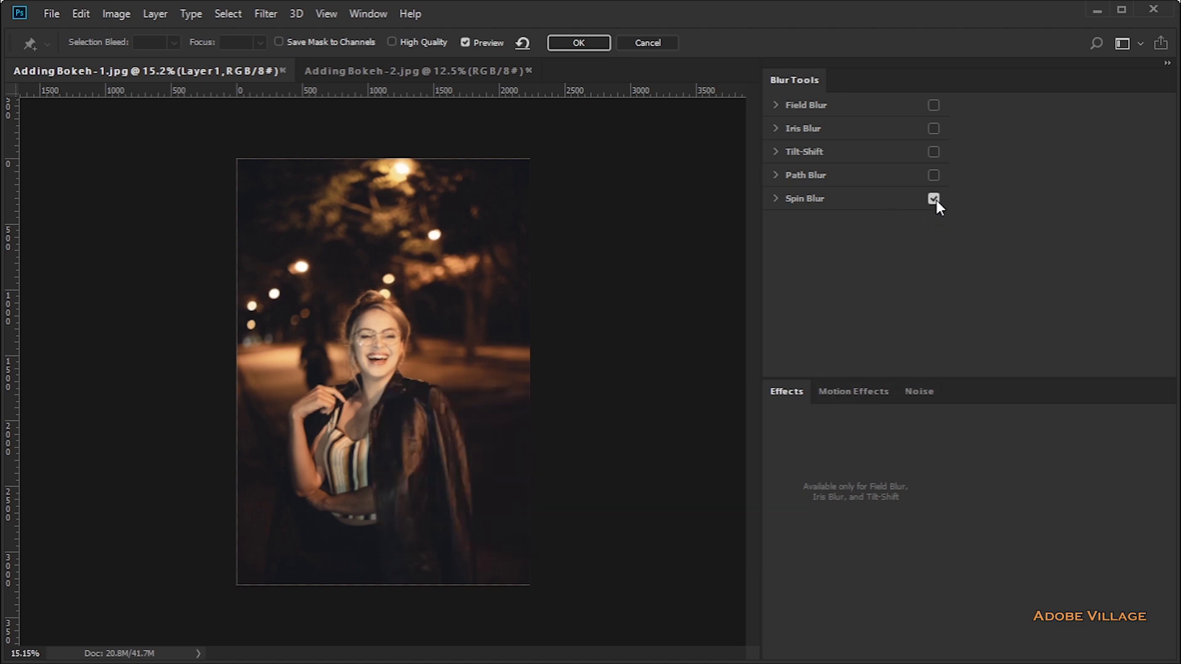
pyautogui.click(934, 152)
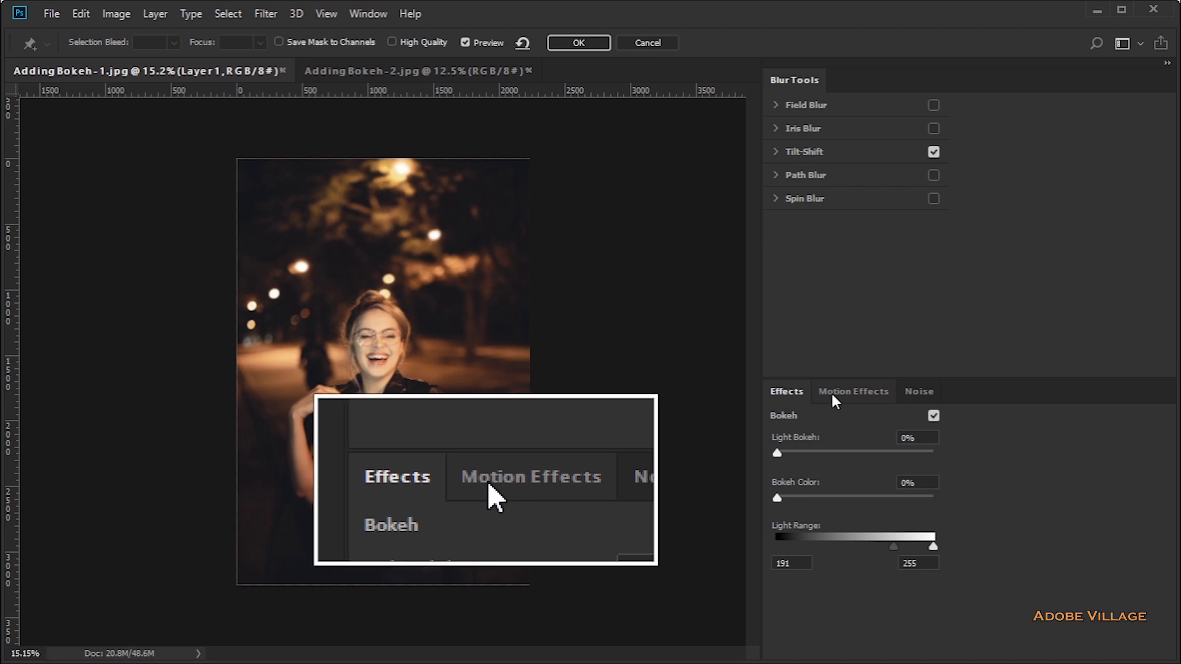
pyautogui.click(858, 394)
pyautogui.click(920, 394)
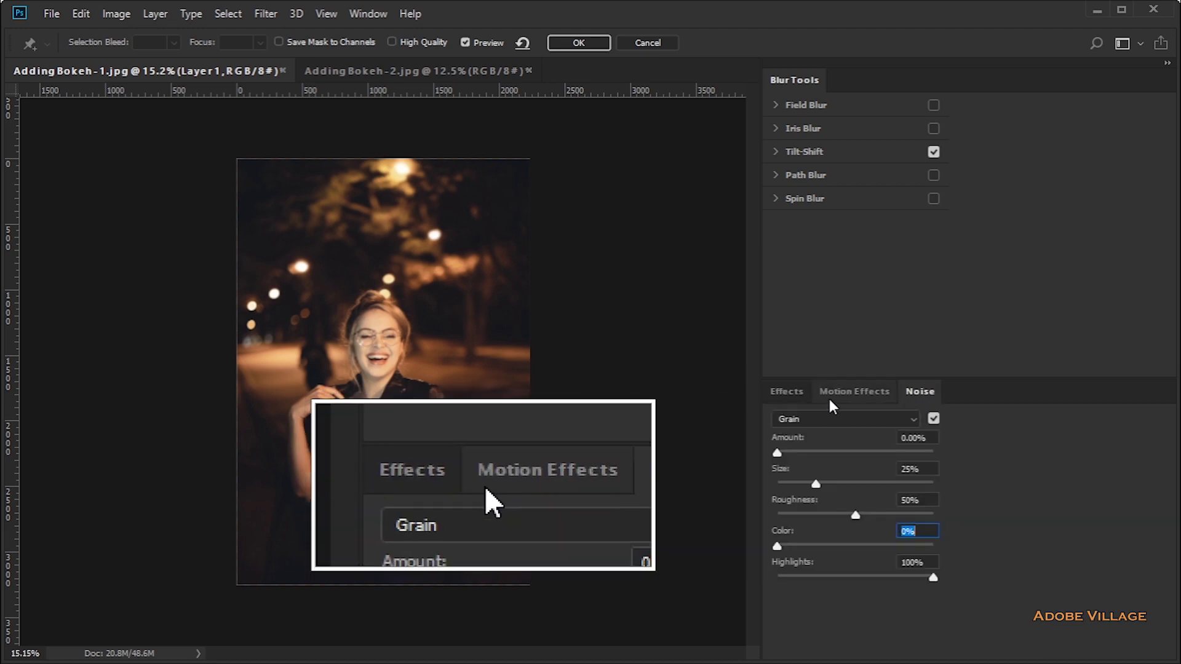
pyautogui.click(788, 394)
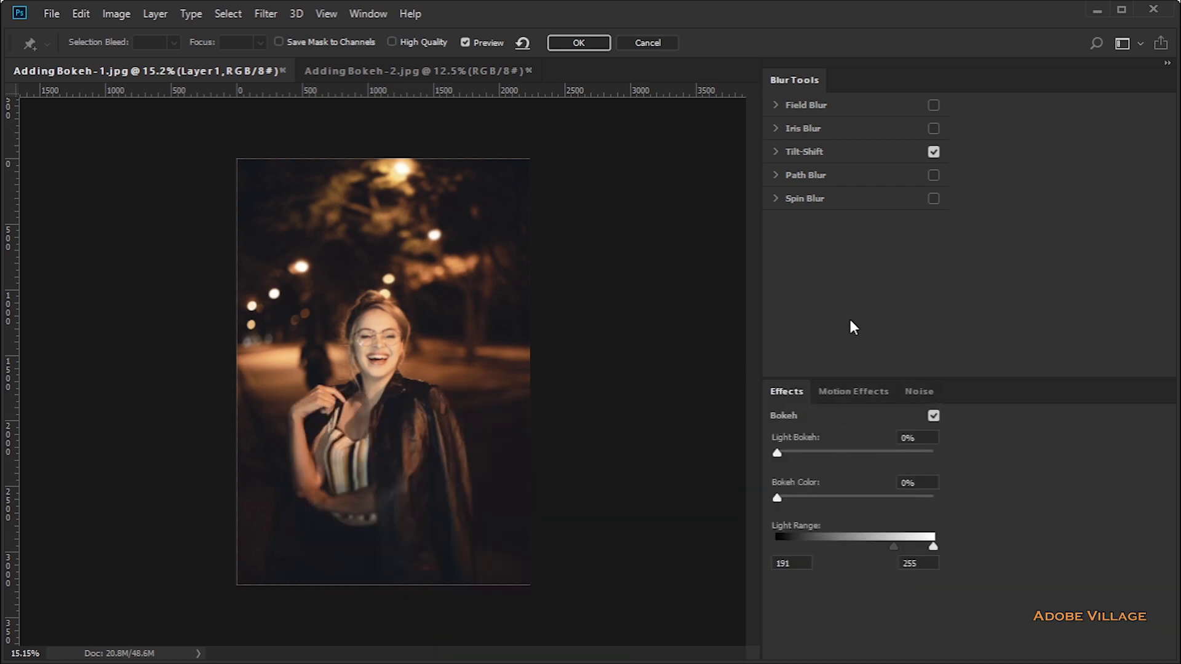
# Step: Set the Tilt-Shift blur amount to 186 px, comparing the photo with the preview off and on
pyautogui.click(776, 151)
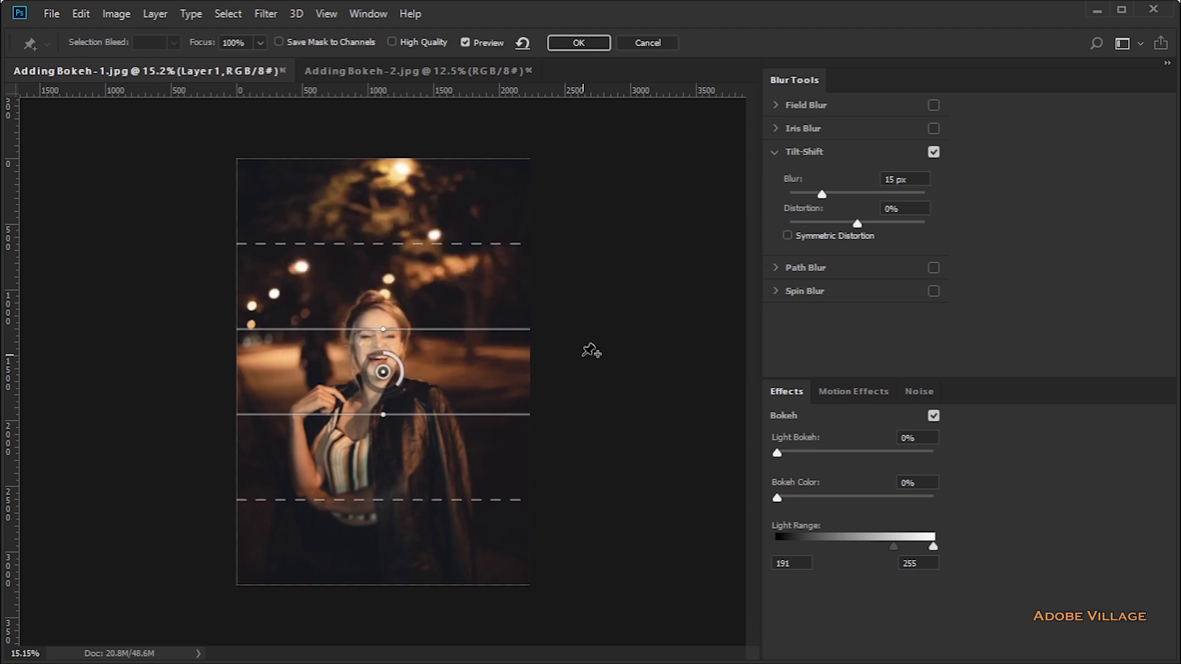
pyautogui.hotkey('ctrl', '+')
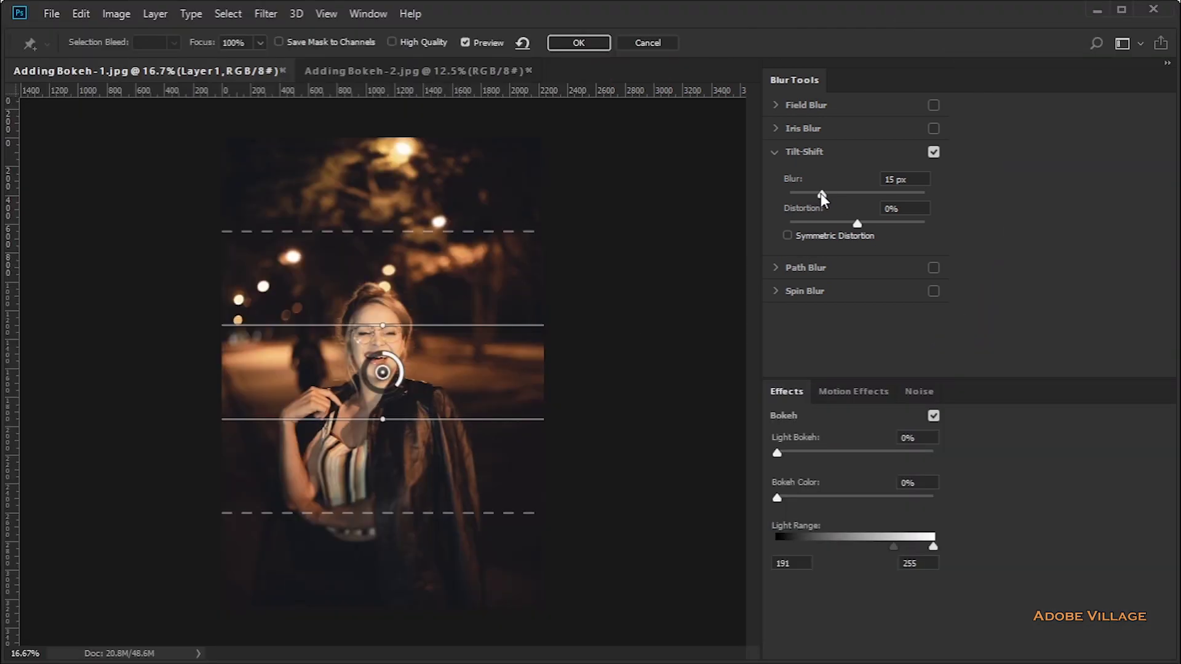
pyautogui.click(821, 193)
pyautogui.click(882, 193)
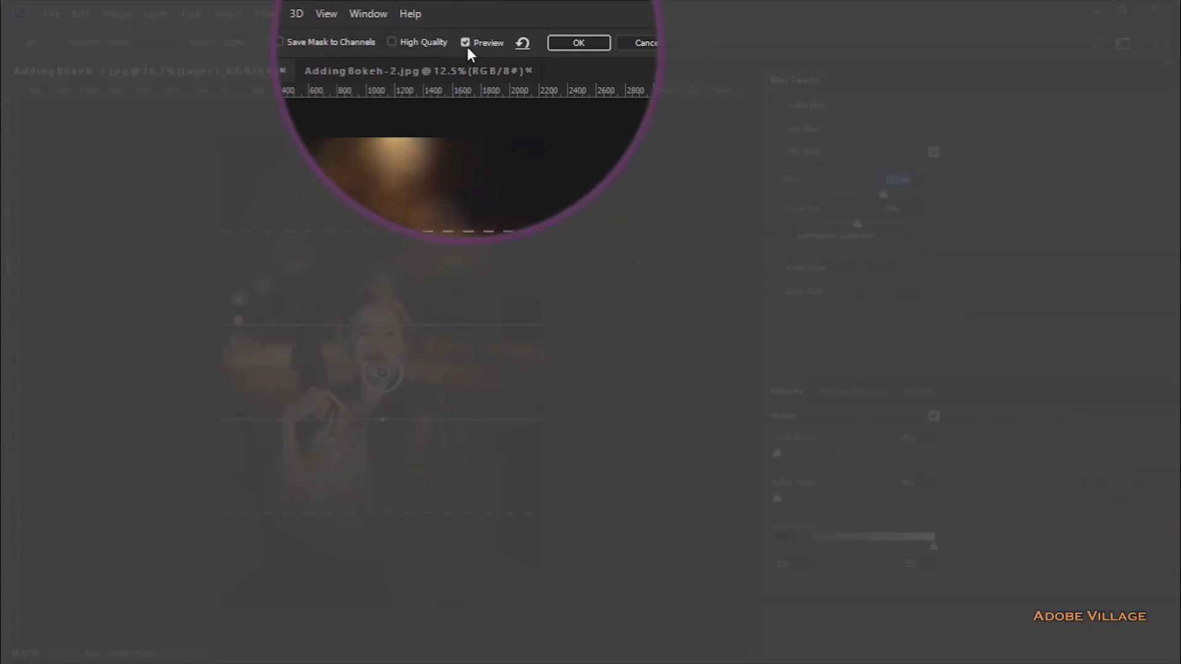
pyautogui.click(467, 45)
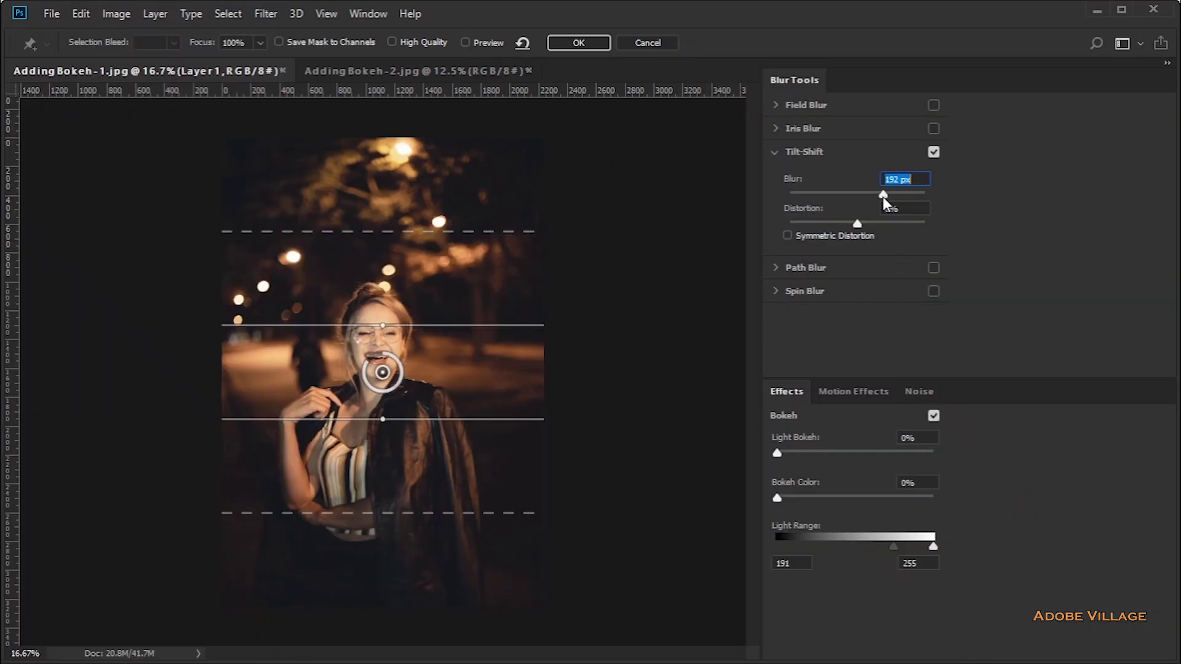
pyautogui.moveTo(884, 197)
pyautogui.mouseDown()
pyautogui.moveTo(862, 198)
pyautogui.moveTo(882, 198)
pyautogui.mouseUp()
pyautogui.click(465, 42)
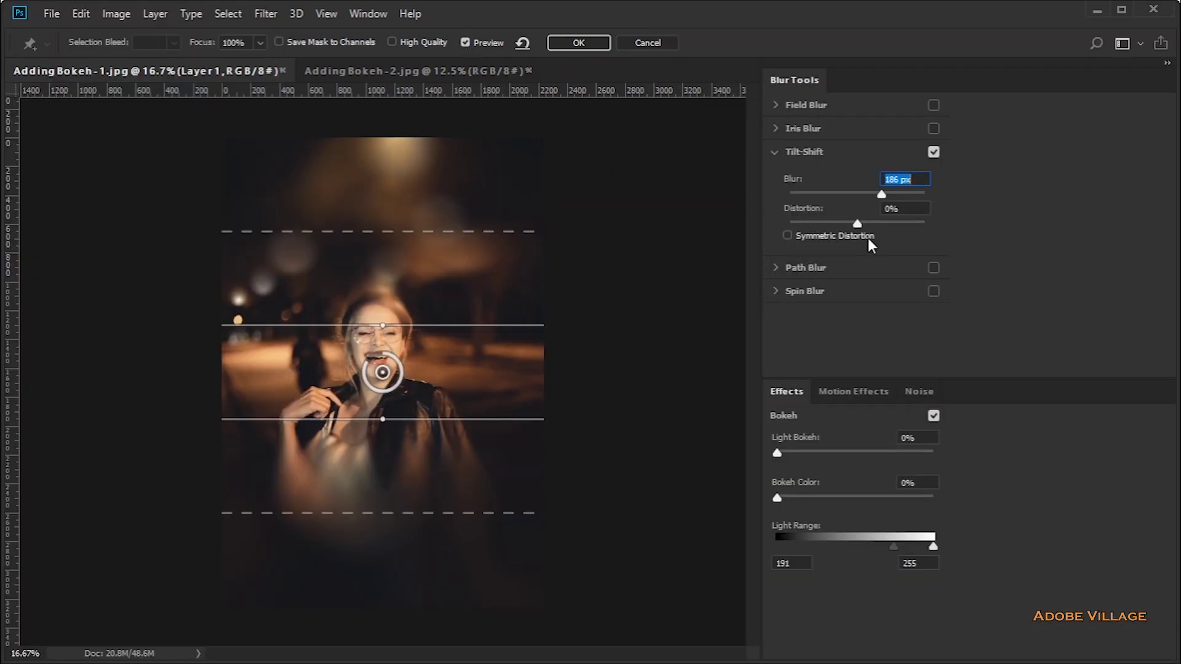
# Step: Set the Tilt-Shift distortion to 49% and try Symmetric Distortion, leaving it off
pyautogui.moveTo(858, 223); pyautogui.dragTo(860, 225)
pyautogui.click(787, 236)
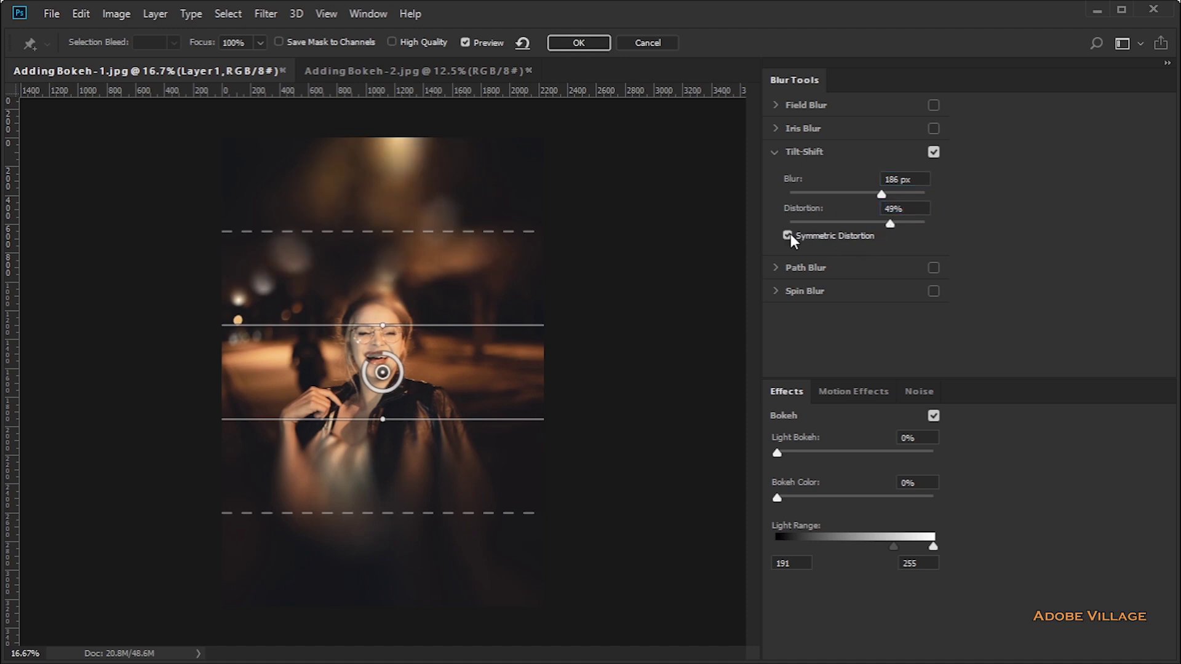
pyautogui.click(788, 236)
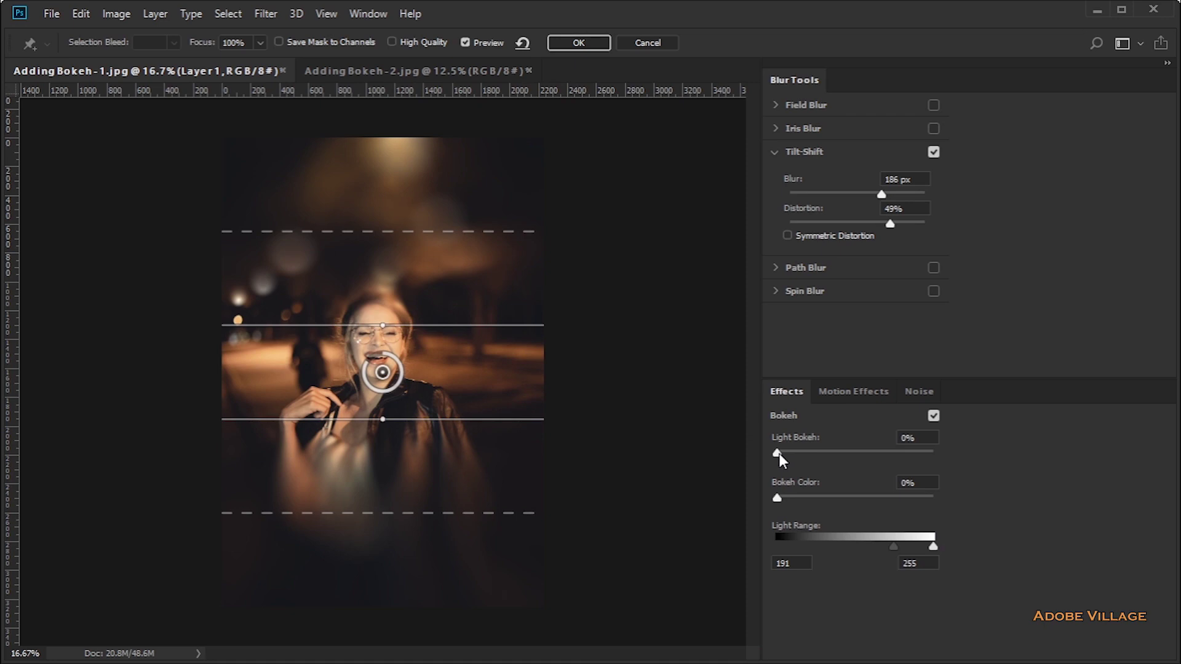
# Step: Set the bokeh effect to 59% Light Bokeh, 65% Bokeh Color and a Light Range of 102 to 255
pyautogui.moveTo(778, 454); pyautogui.dragTo(871, 468)
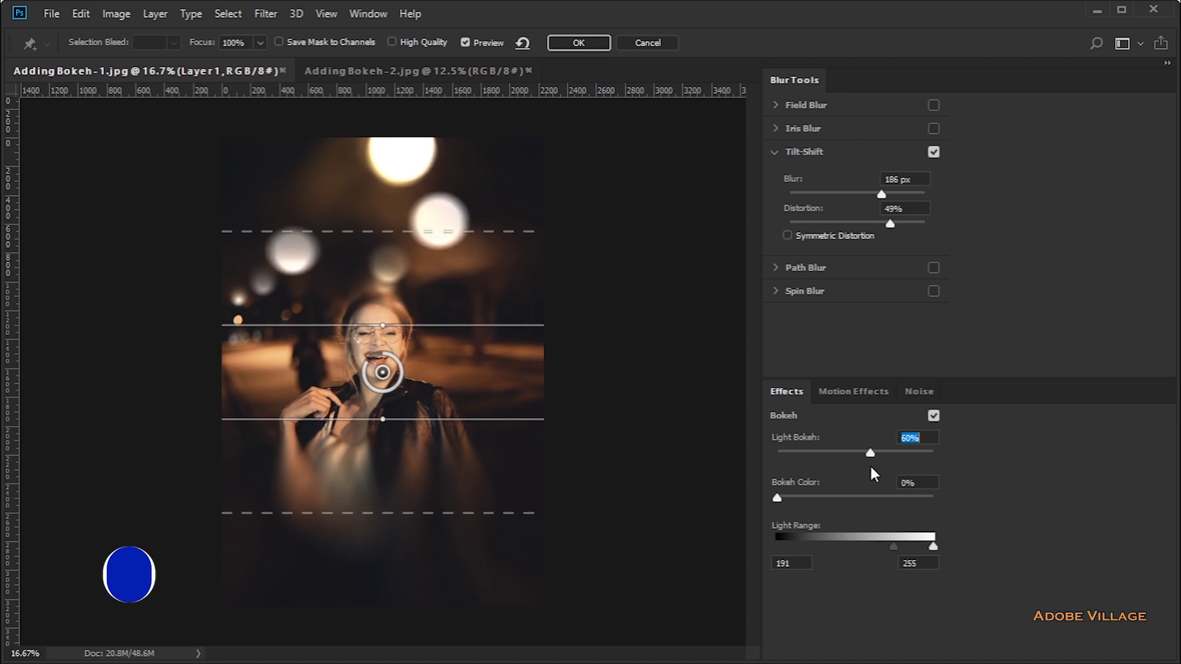
pyautogui.moveTo(869, 454); pyautogui.dragTo(867, 450)
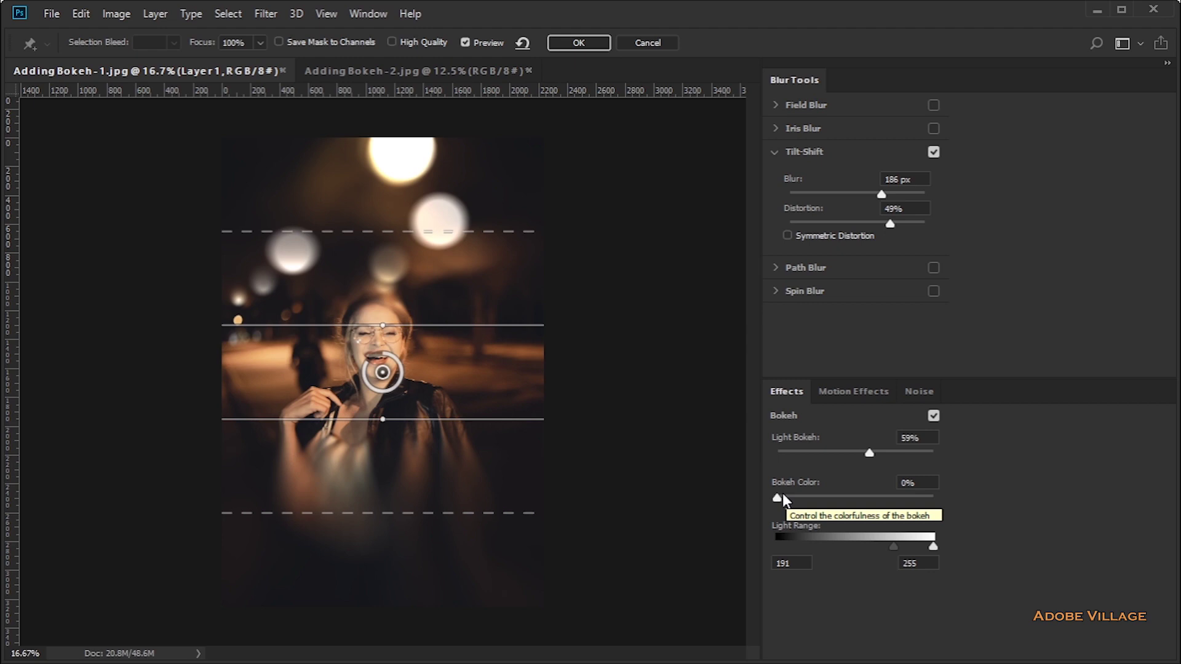
pyautogui.moveTo(778, 497); pyautogui.dragTo(868, 503)
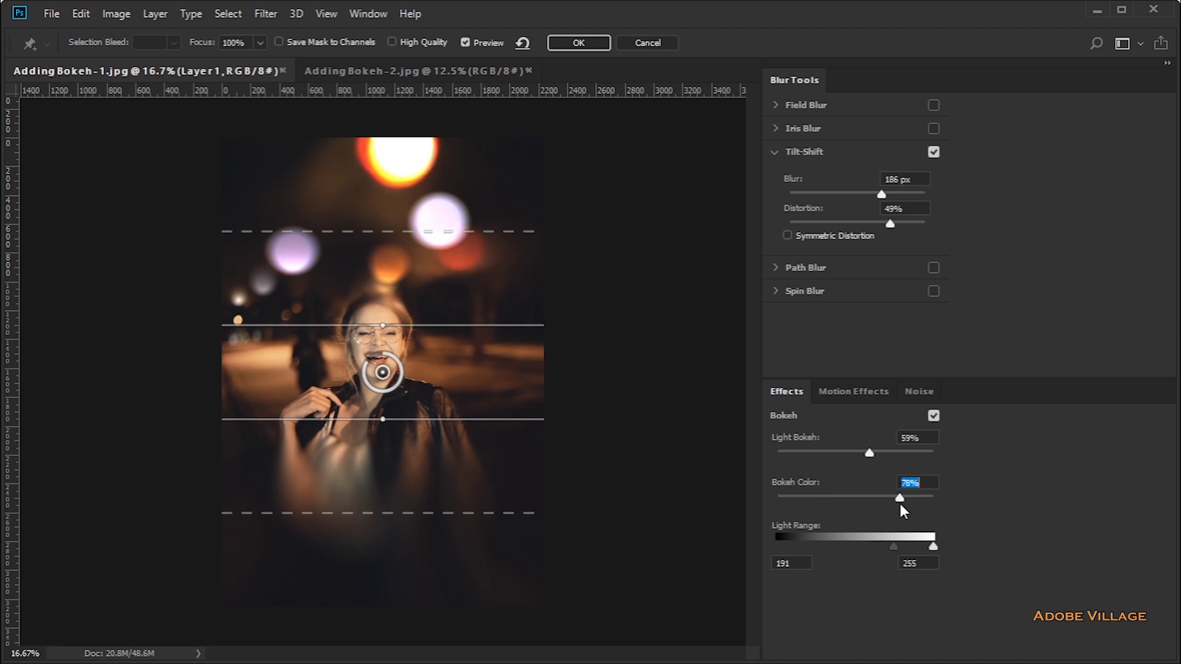
pyautogui.moveTo(904, 497)
pyautogui.mouseDown()
pyautogui.moveTo(817, 497)
pyautogui.moveTo(885, 499)
pyautogui.mouseUp()
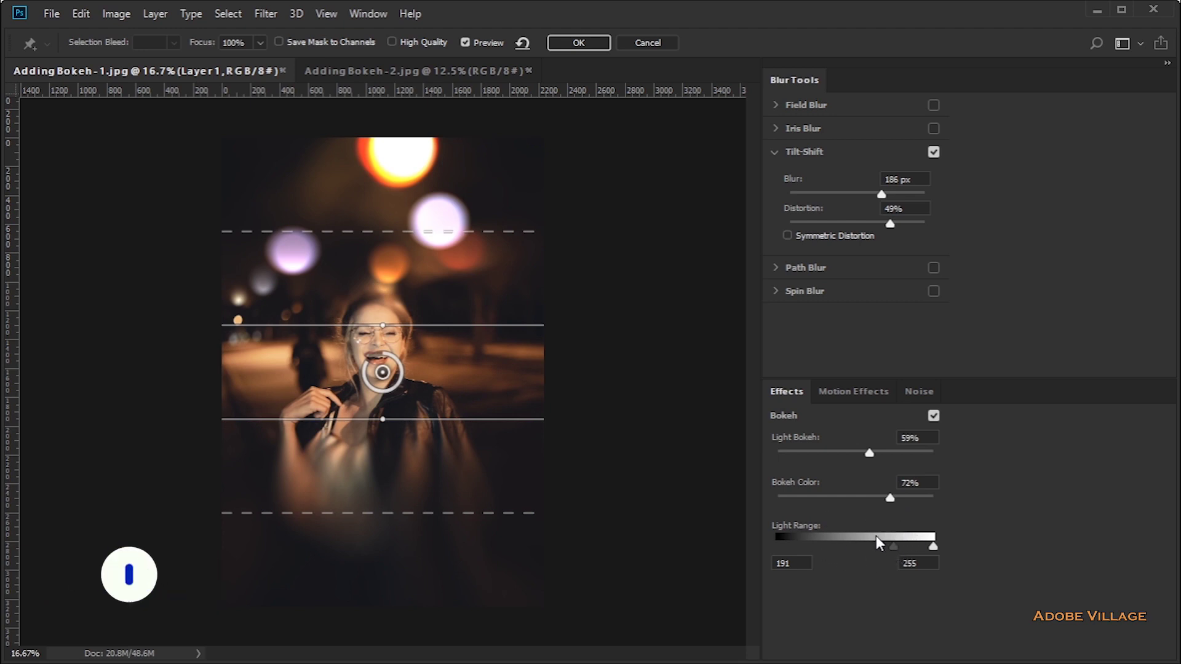
pyautogui.moveTo(893, 547); pyautogui.dragTo(840, 547)
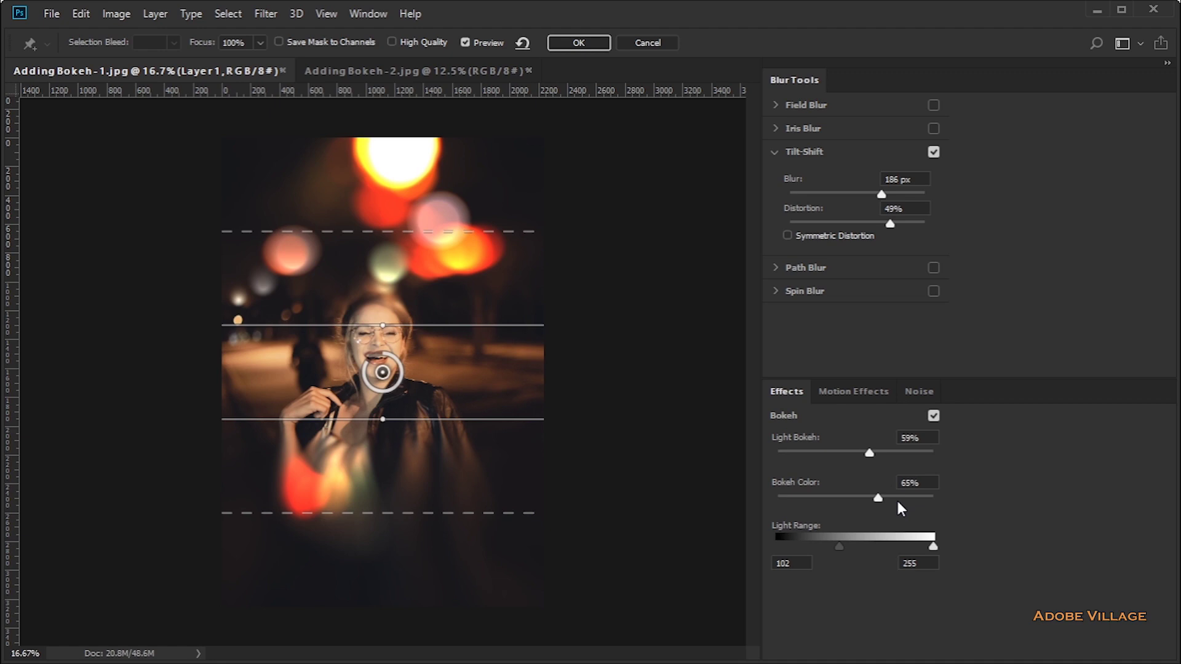
# Step: Add Grain noise with amount 37.02%, size 46% and slightly higher roughness, and apply the Blur Gallery filter to the layer
pyautogui.click(855, 393)
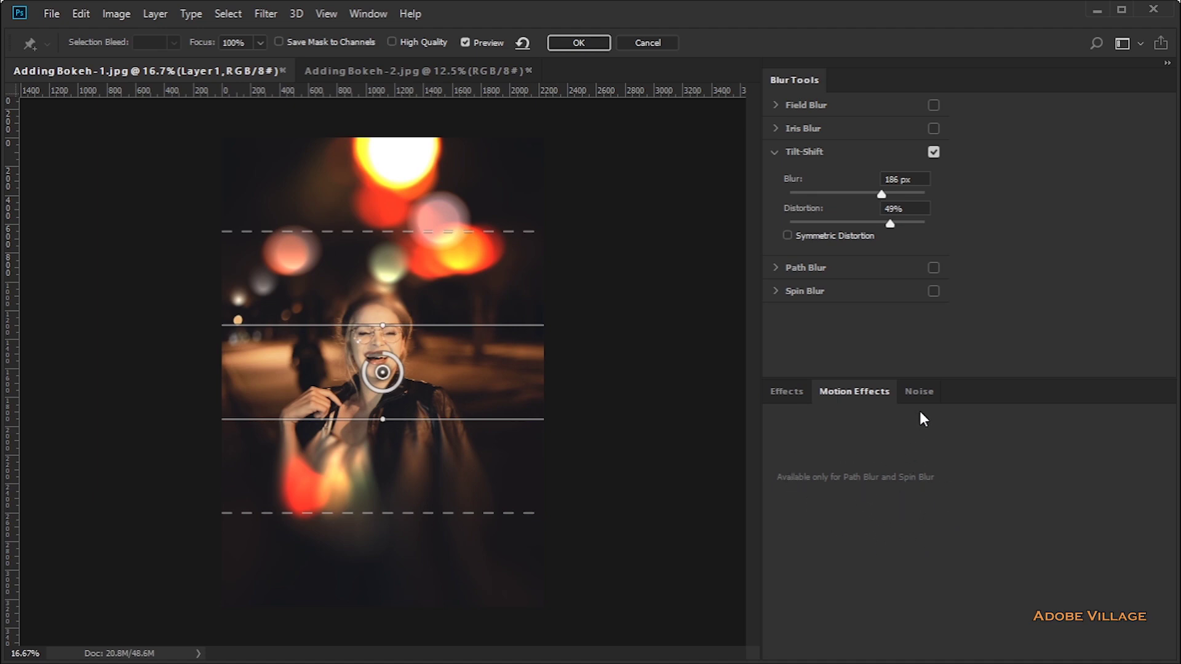
pyautogui.click(916, 391)
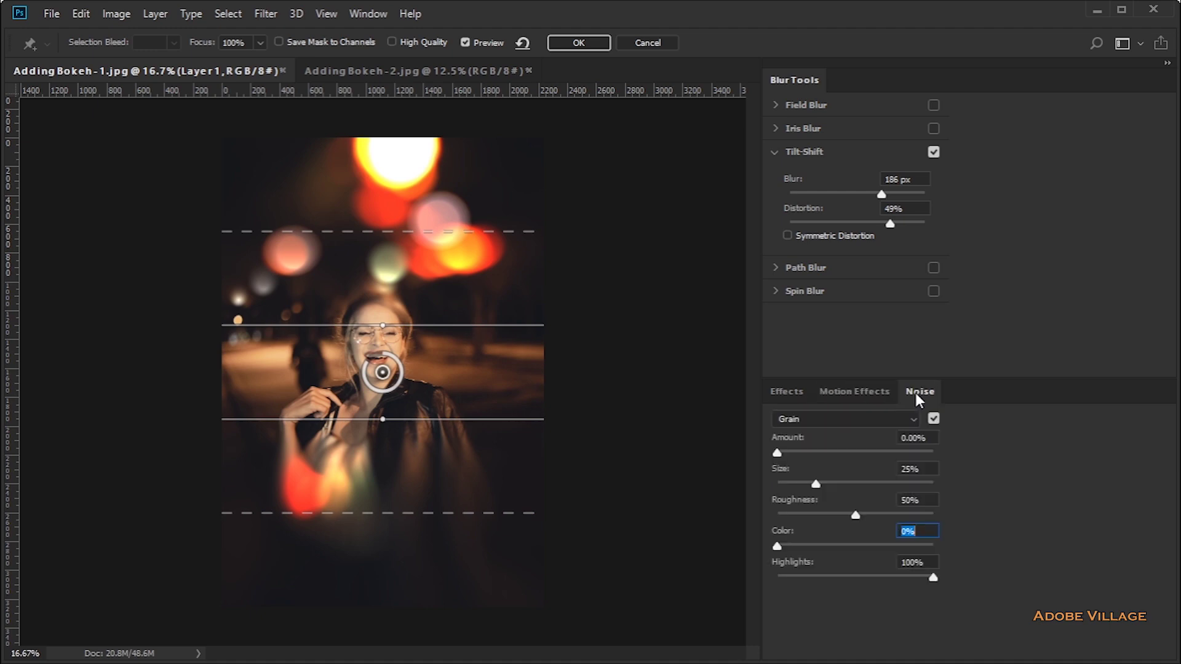
pyautogui.click(822, 418)
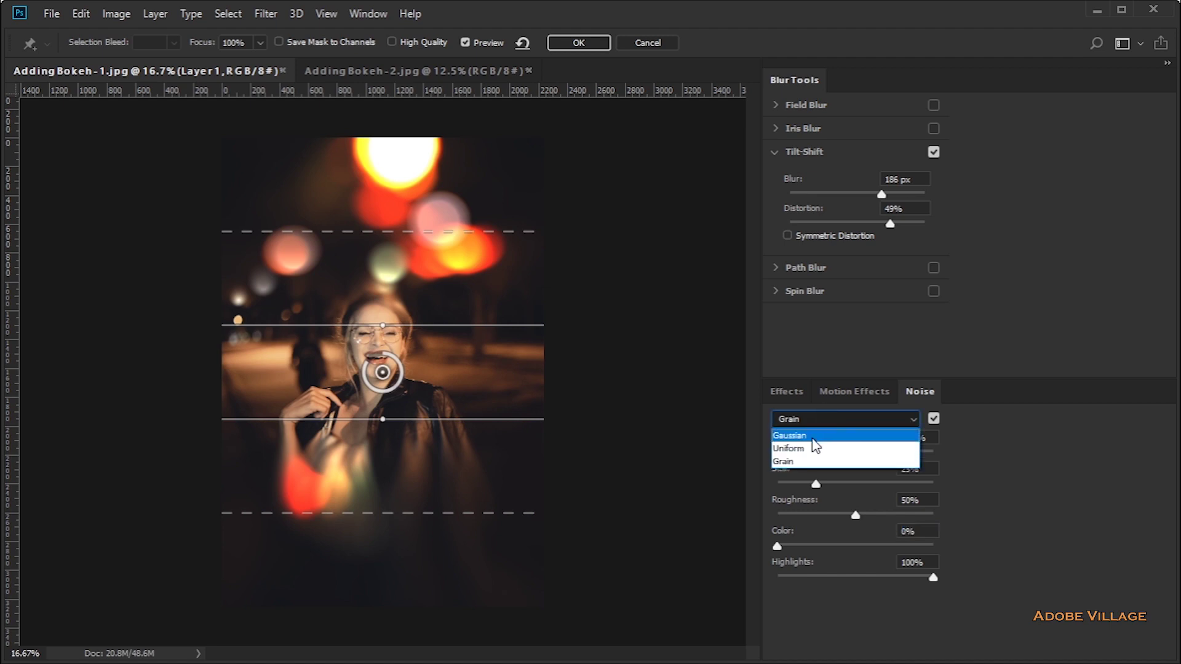
pyautogui.click(802, 461)
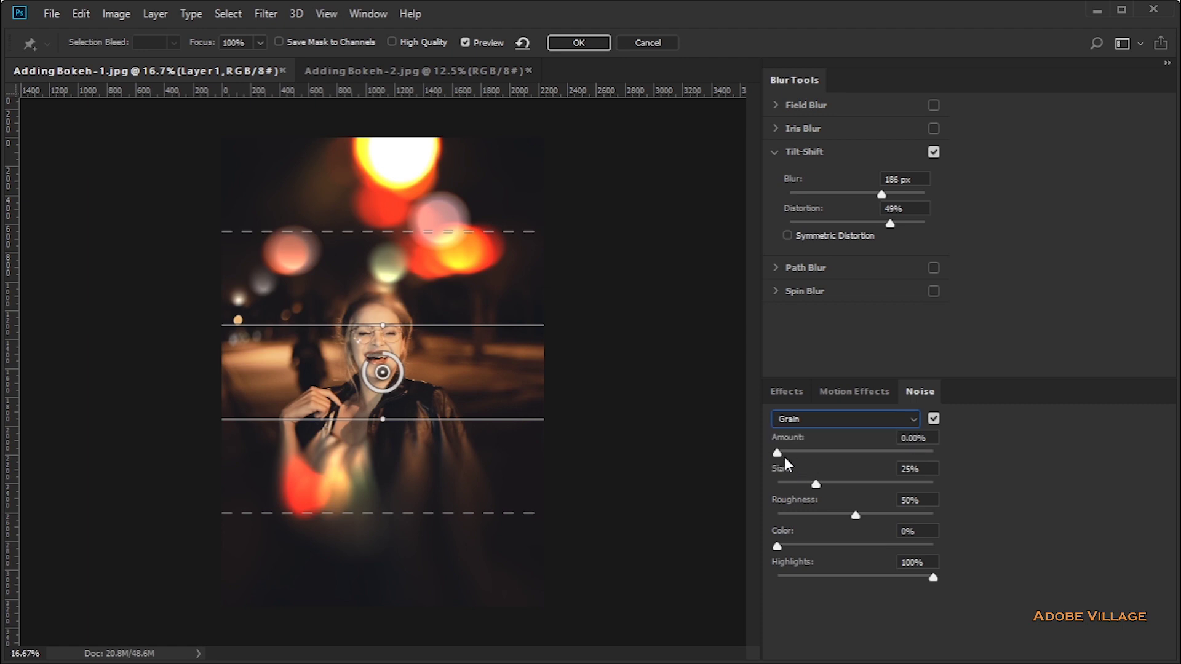
pyautogui.moveTo(781, 455); pyautogui.dragTo(850, 486)
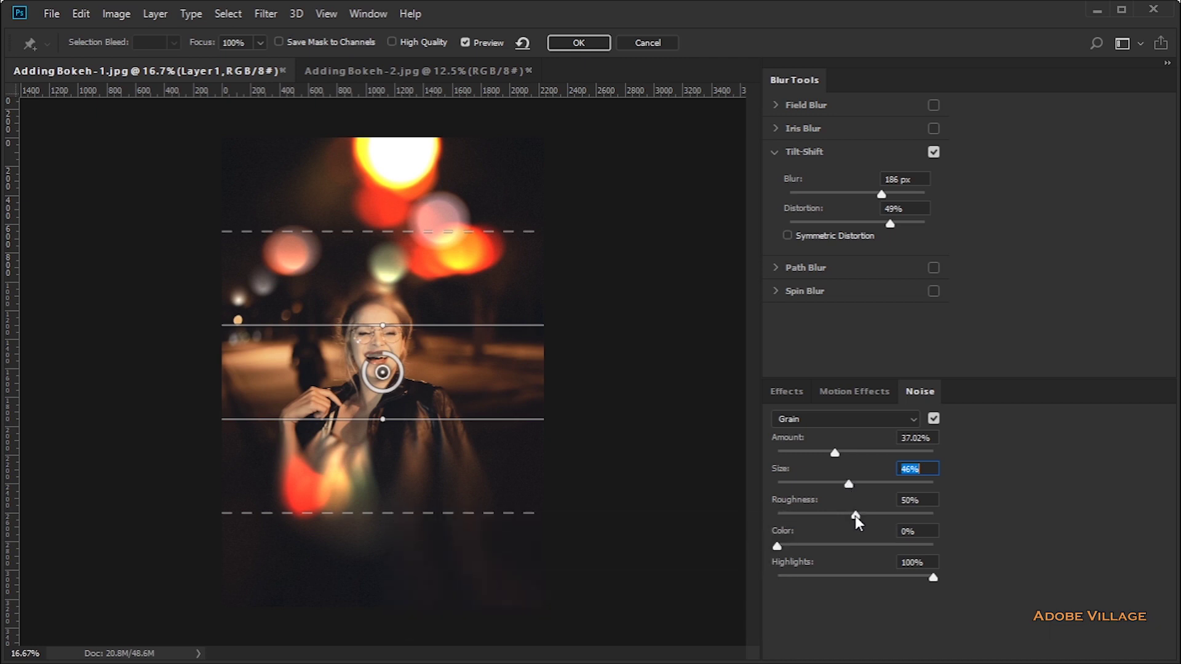
pyautogui.moveTo(856, 518); pyautogui.dragTo(869, 519)
pyautogui.click(781, 392)
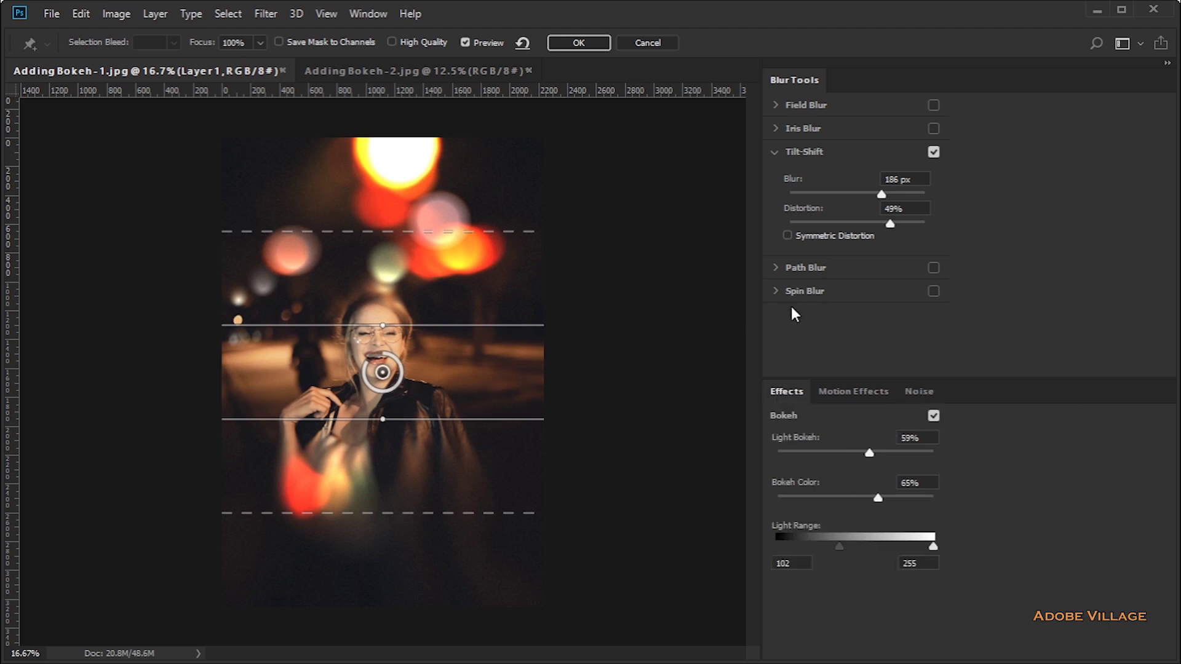
pyautogui.click(582, 45)
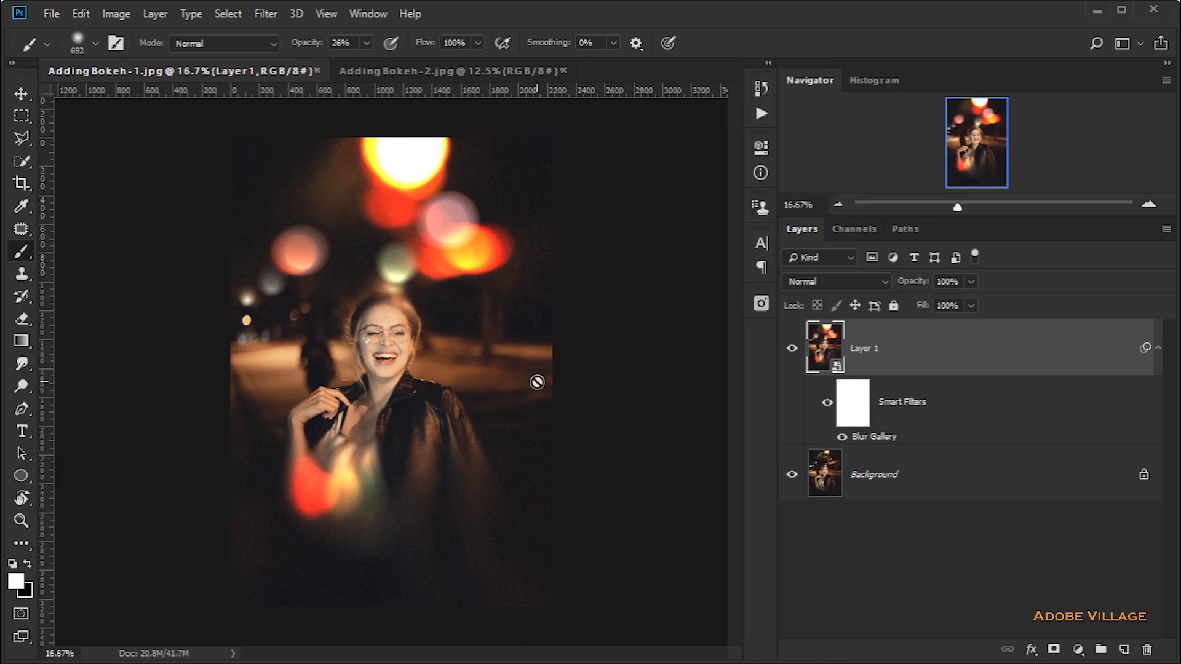
# Step: Compare the blurred Layer 1 with the original Background photo by toggling the layer's visibility
pyautogui.scroll(-2, 512, 367)
pyautogui.scroll(1, 513, 367)
pyautogui.scroll(1, 523, 434)
pyautogui.keyDown('alt'); pyautogui.click(793, 486); pyautogui.keyUp('alt')
pyautogui.keyDown('alt'); pyautogui.click(793, 484); pyautogui.keyUp('alt')
pyautogui.keyDown('alt'); pyautogui.click(793, 483); pyautogui.keyUp('alt')
pyautogui.keyDown('alt'); pyautogui.click(793, 483); pyautogui.keyUp('alt')
# Step: Paint black on Layer 1's smart filter mask over the woman's lower body with a 1304 px brush at 26% opacity
pyautogui.click(854, 403)
pyautogui.press('x')
pyautogui.rightClick(21, 251)
pyautogui.click(86, 250)
pyautogui.press(']')
pyautogui.press(']')
pyautogui.press(']')
pyautogui.press(']')
pyautogui.press(']')
pyautogui.press(']')
pyautogui.moveTo(453, 484); pyautogui.dragTo(492, 520)
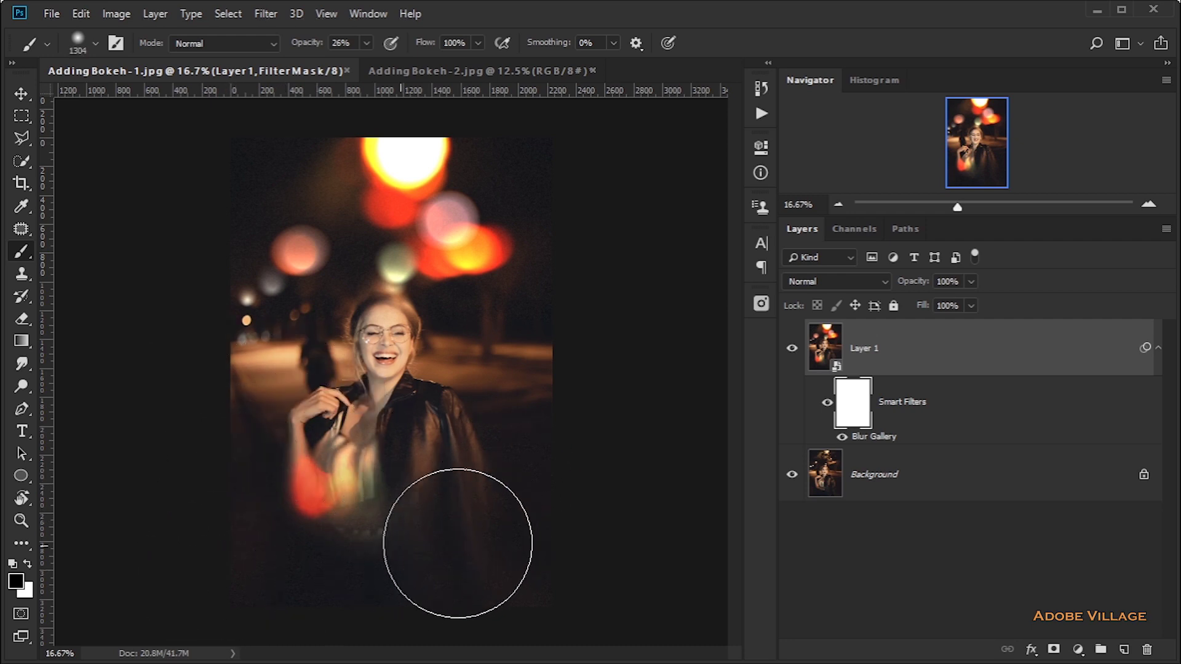
pyautogui.click(454, 544)
# Step: Raise the brush opacity to 100% and mask the blur off the woman's torso and face
pyautogui.scroll(1, 456, 535)
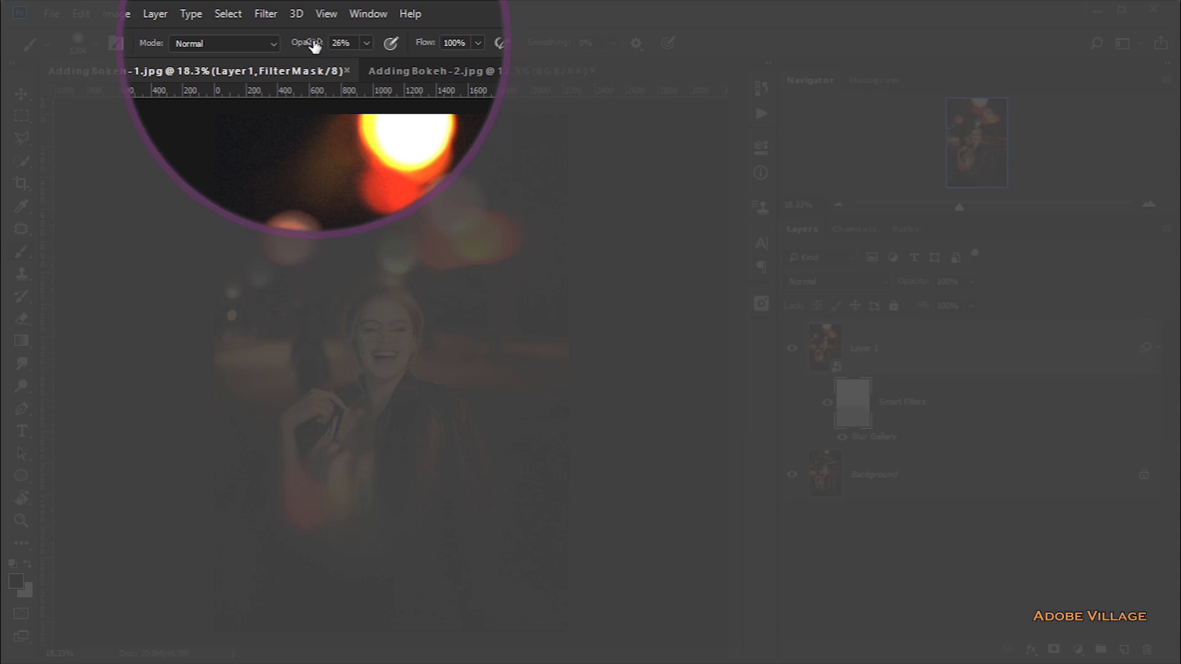
pyautogui.moveTo(311, 43); pyautogui.dragTo(430, 40)
pyautogui.scroll(-2, 409, 462)
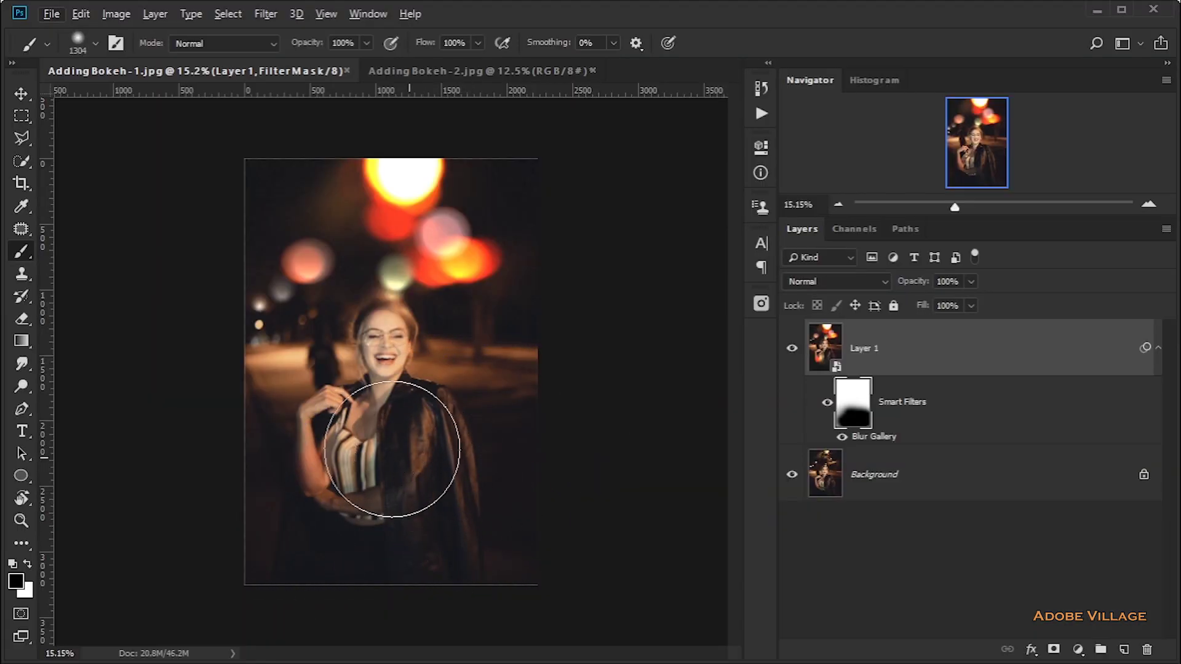
pyautogui.scroll(2, 439, 369)
pyautogui.moveTo(417, 357)
pyautogui.mouseDown()
pyautogui.moveTo(401, 352)
pyautogui.moveTo(398, 330)
pyautogui.moveTo(316, 296)
pyautogui.moveTo(330, 316)
pyautogui.moveTo(394, 301)
pyautogui.mouseUp()
# Step: Set the brush opacity to 44% and softly mask the blur around the woman's hair and face with a 749 px brush
pyautogui.moveTo(305, 46); pyautogui.dragTo(265, 48)
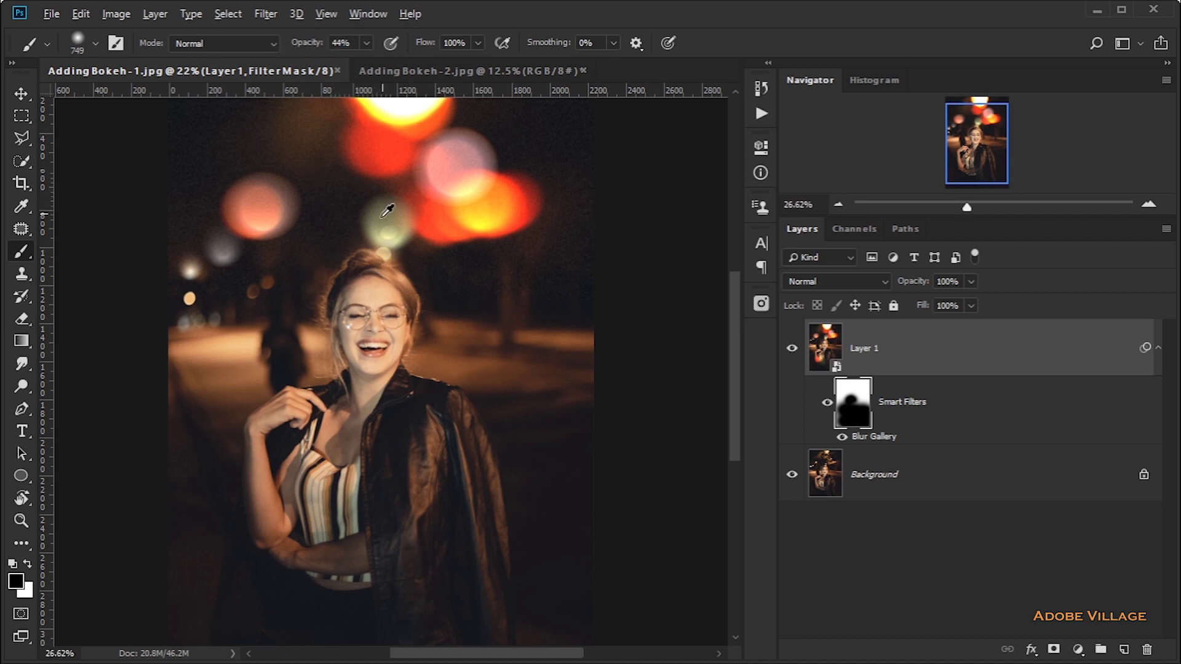
pyautogui.scroll(1, 388, 209)
pyautogui.moveTo(370, 261)
pyautogui.mouseDown()
pyautogui.moveTo(356, 238)
pyautogui.moveTo(342, 250)
pyautogui.moveTo(400, 317)
pyautogui.mouseUp()
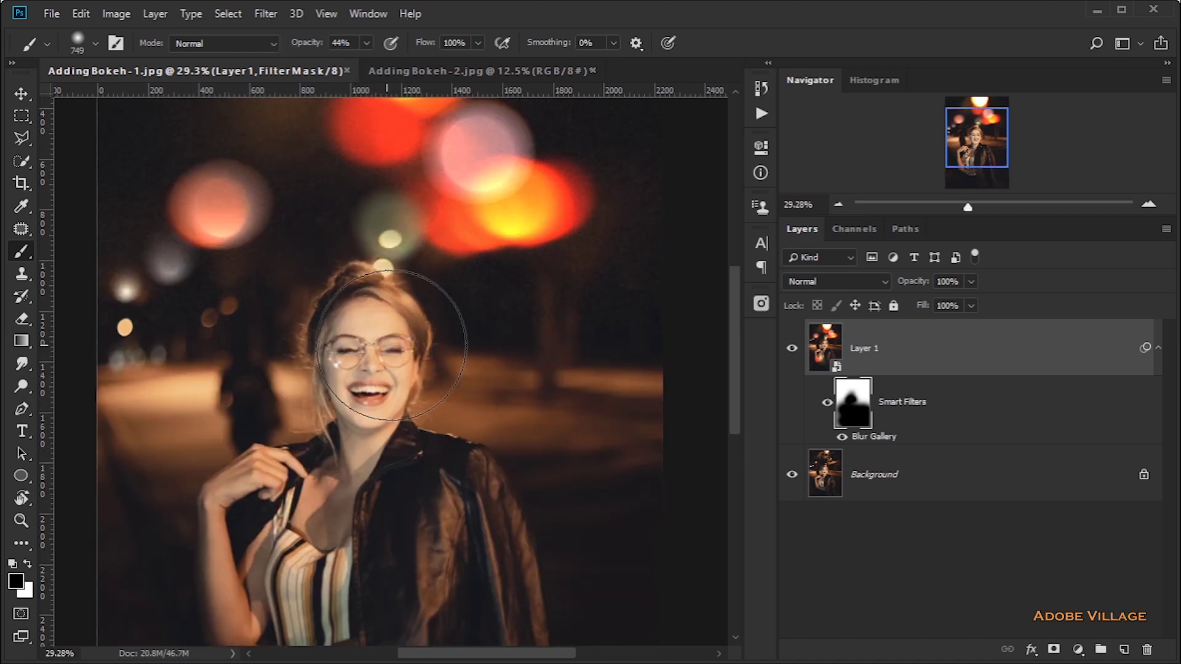
pyautogui.scroll(-3, 436, 414)
pyautogui.scroll(2, 455, 415)
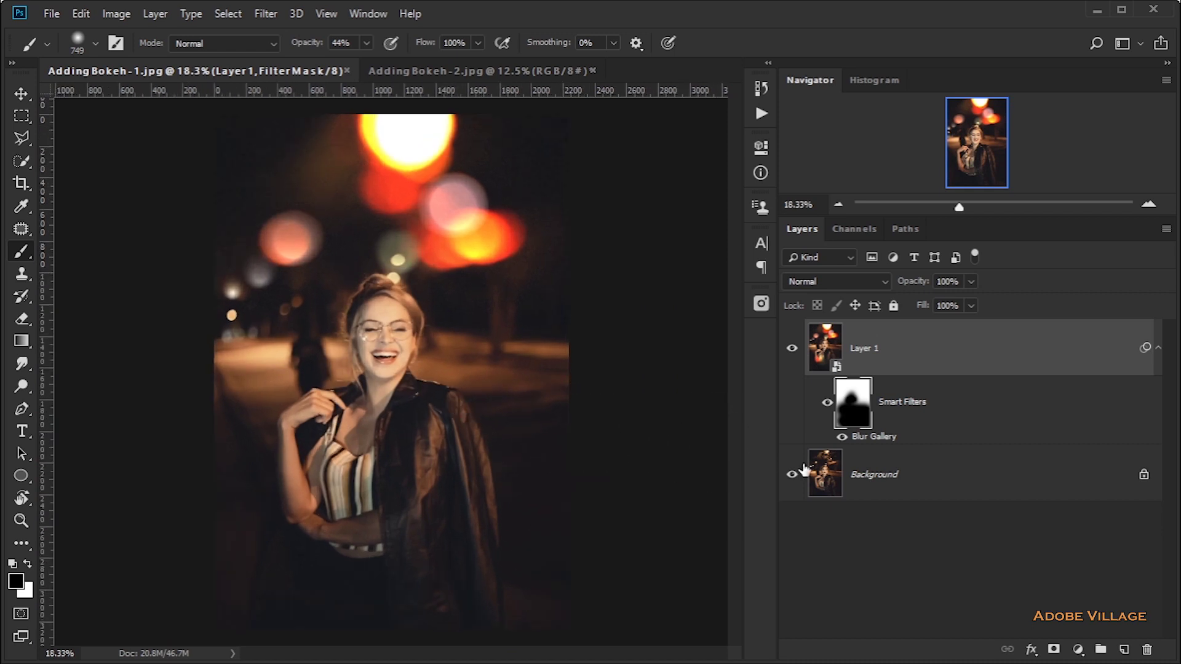
# Step: Compare the masked bokeh result with the original Background photo
pyautogui.keyDown('alt'); pyautogui.click(794, 483); pyautogui.keyUp('alt')
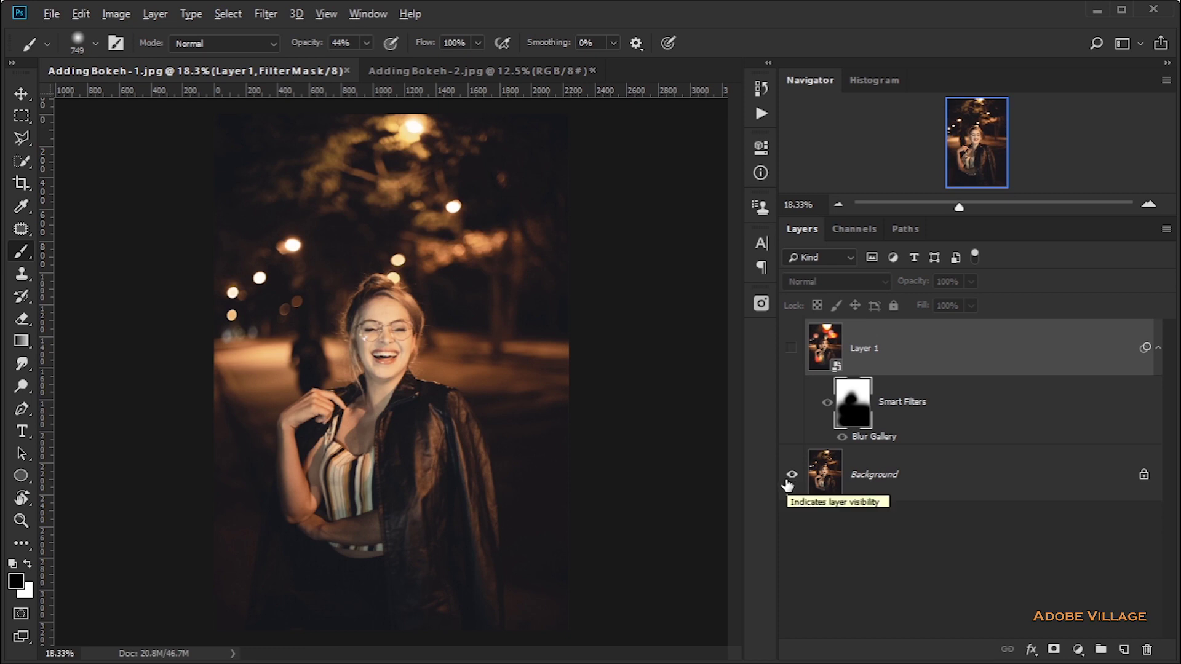
pyautogui.keyDown('alt'); pyautogui.click(790, 481); pyautogui.keyUp('alt')
pyautogui.hotkey('ctrl', '-')
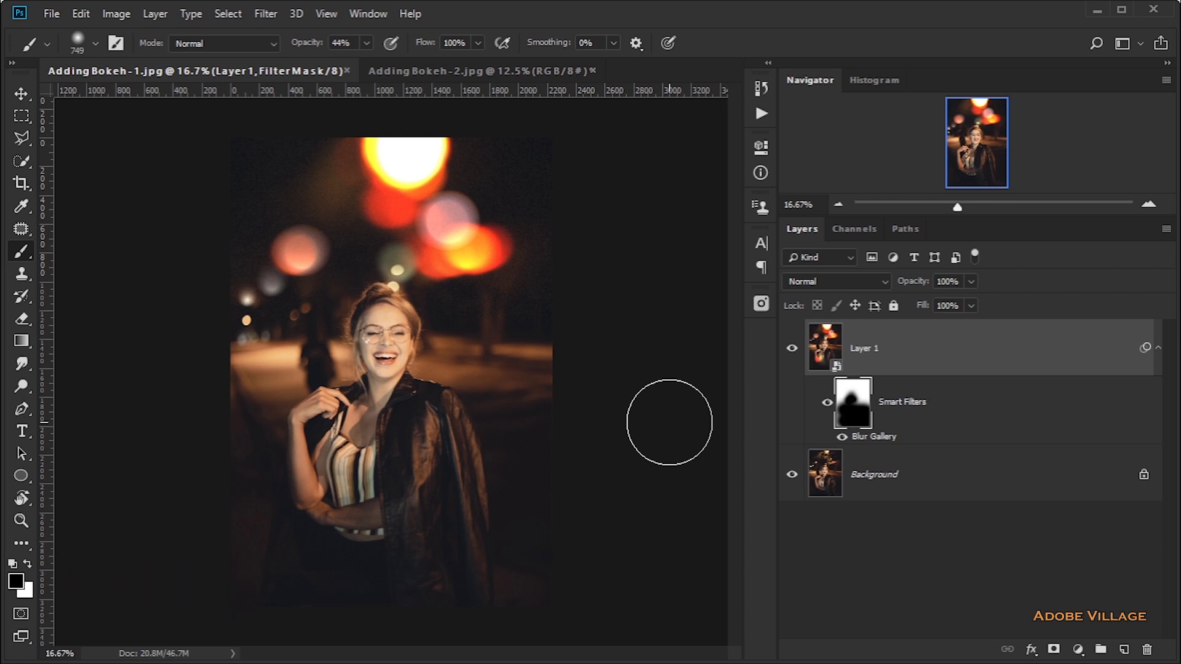
# Step: In AddingBokeh-2.jpg, duplicate the Background layer and convert the copy to a smart object
pyautogui.click(482, 71)
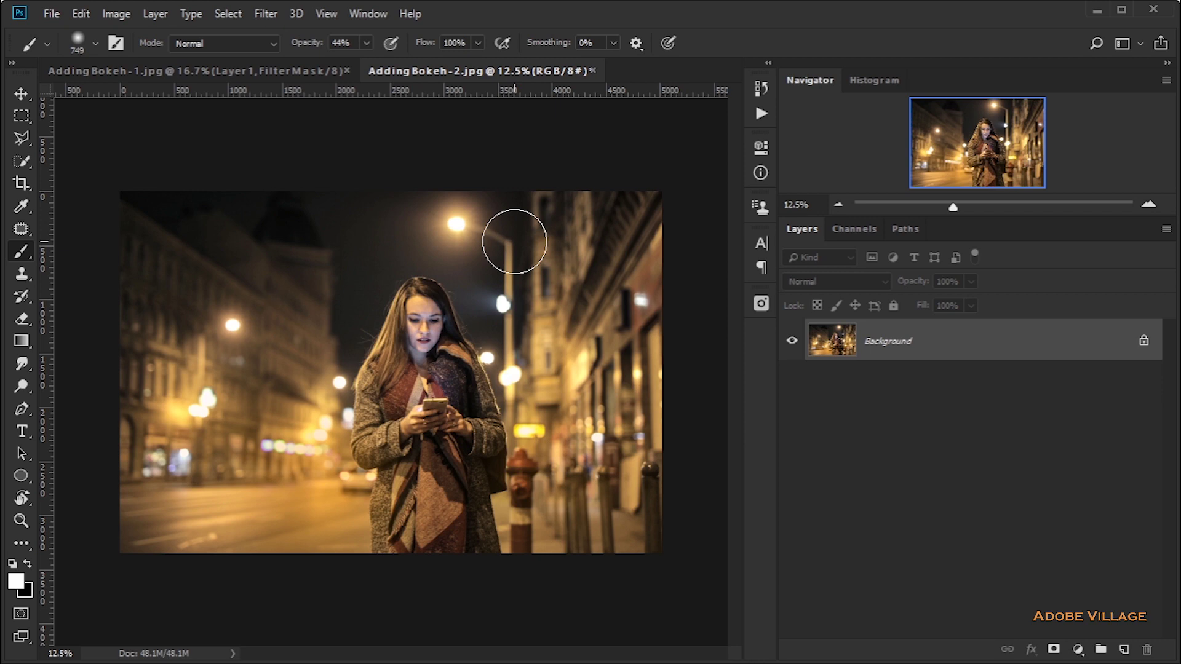
pyautogui.scroll(1, 515, 241)
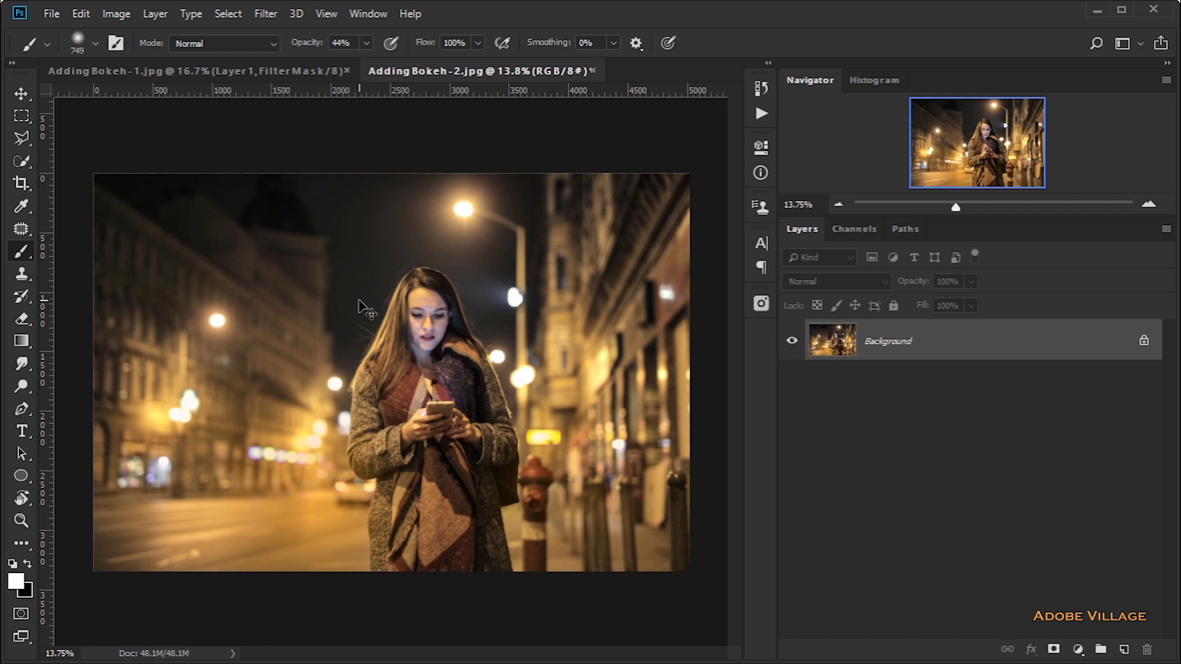
pyautogui.hotkey('ctrl', 'j')
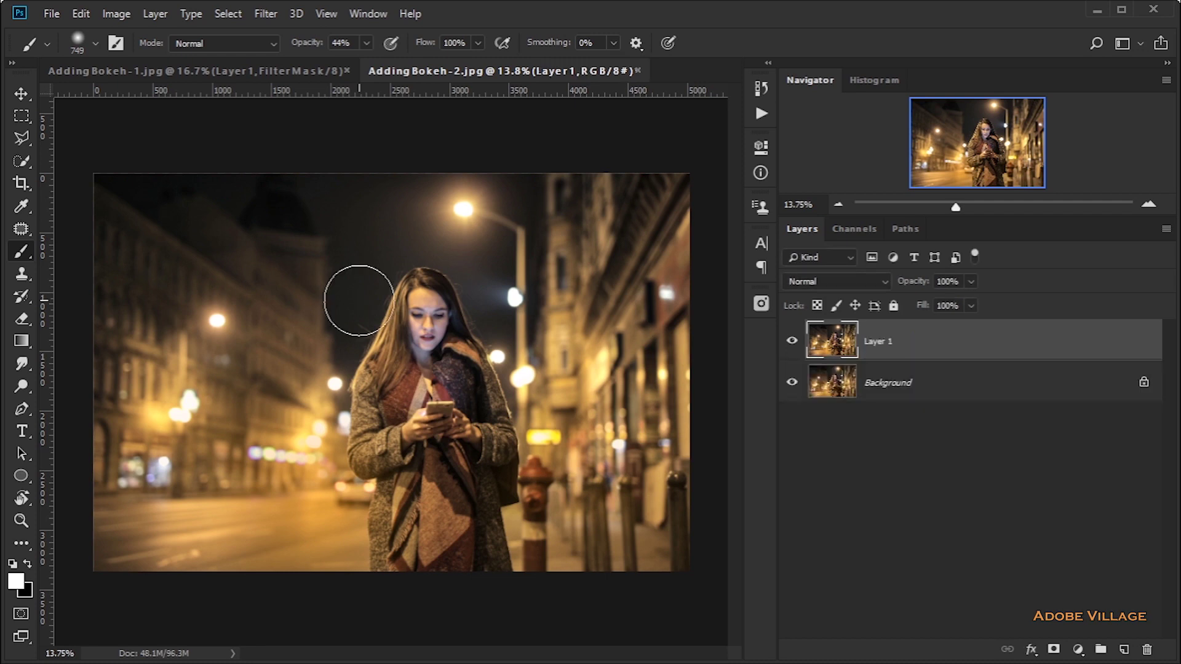
pyautogui.rightClick(873, 346)
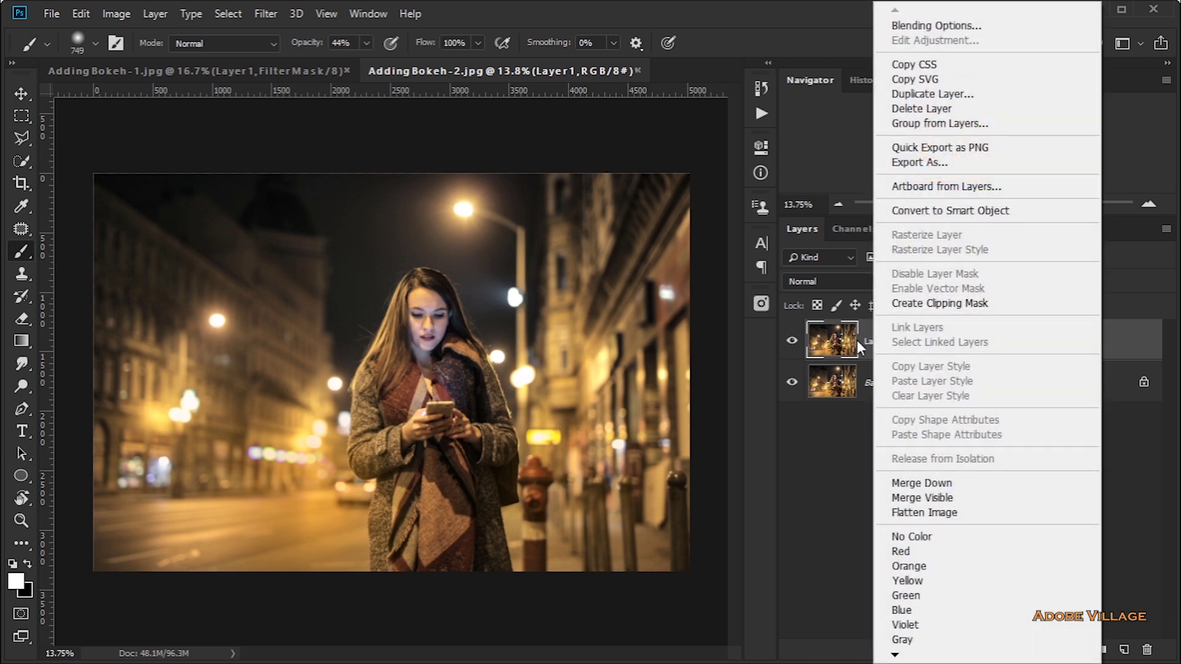
pyautogui.click(933, 220)
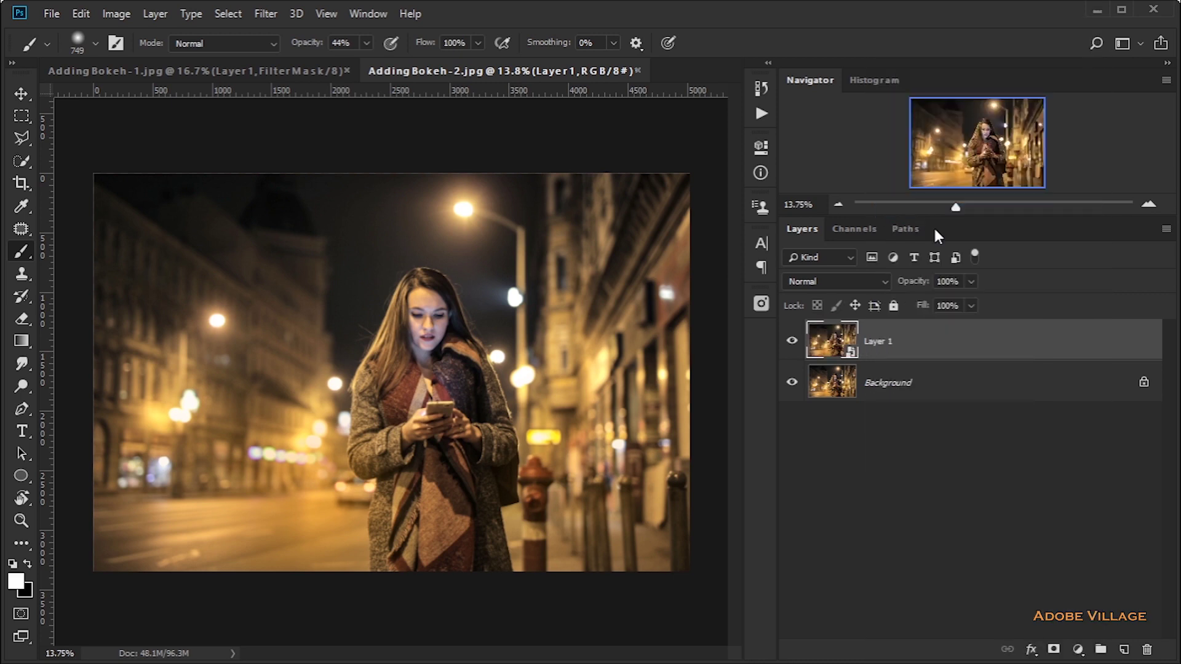
# Step: Start an Iris Blur on Layer 1, centre its ellipse on the woman and set the blur to 130 px
pyautogui.click(267, 16)
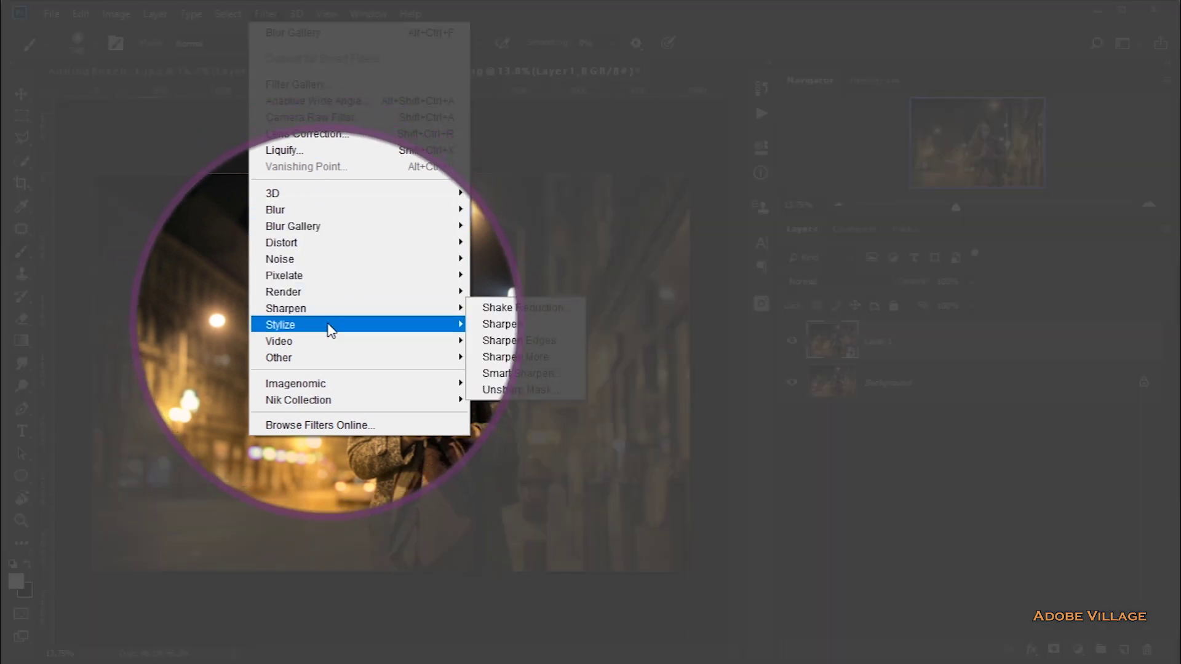
pyautogui.moveTo(385, 234)
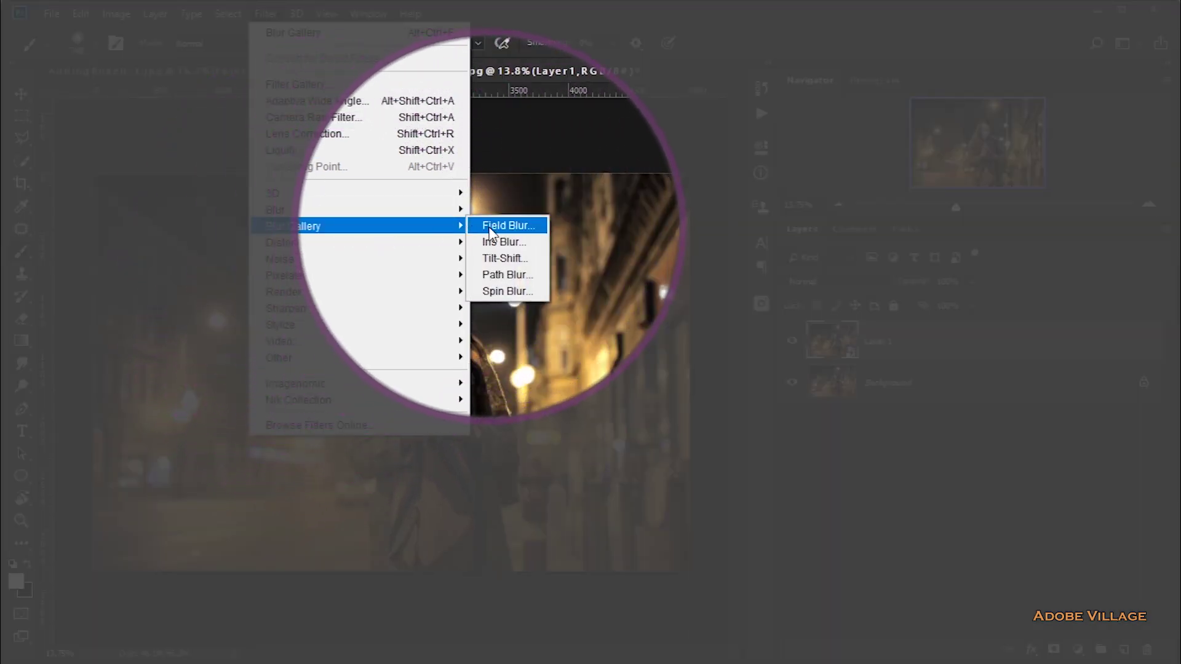
pyautogui.click(495, 246)
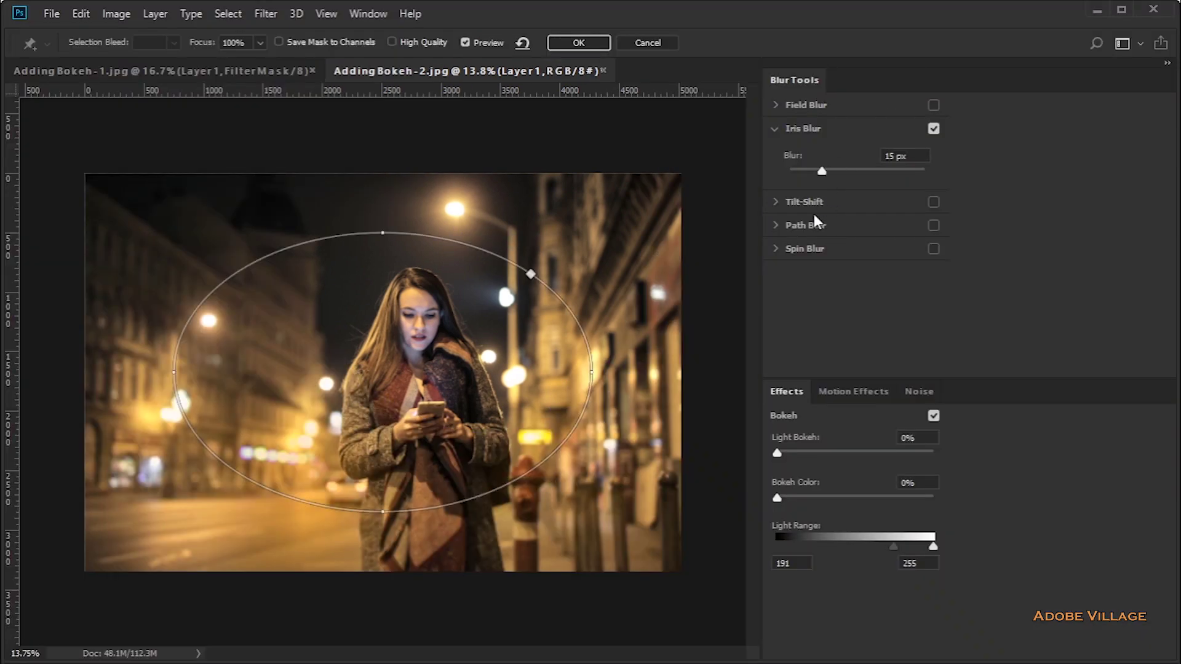
pyautogui.moveTo(384, 373)
pyautogui.moveTo(384, 373)
pyautogui.mouseDown()
pyautogui.moveTo(411, 378)
pyautogui.moveTo(395, 384)
pyautogui.mouseUp()
pyautogui.moveTo(831, 171); pyautogui.dragTo(865, 174)
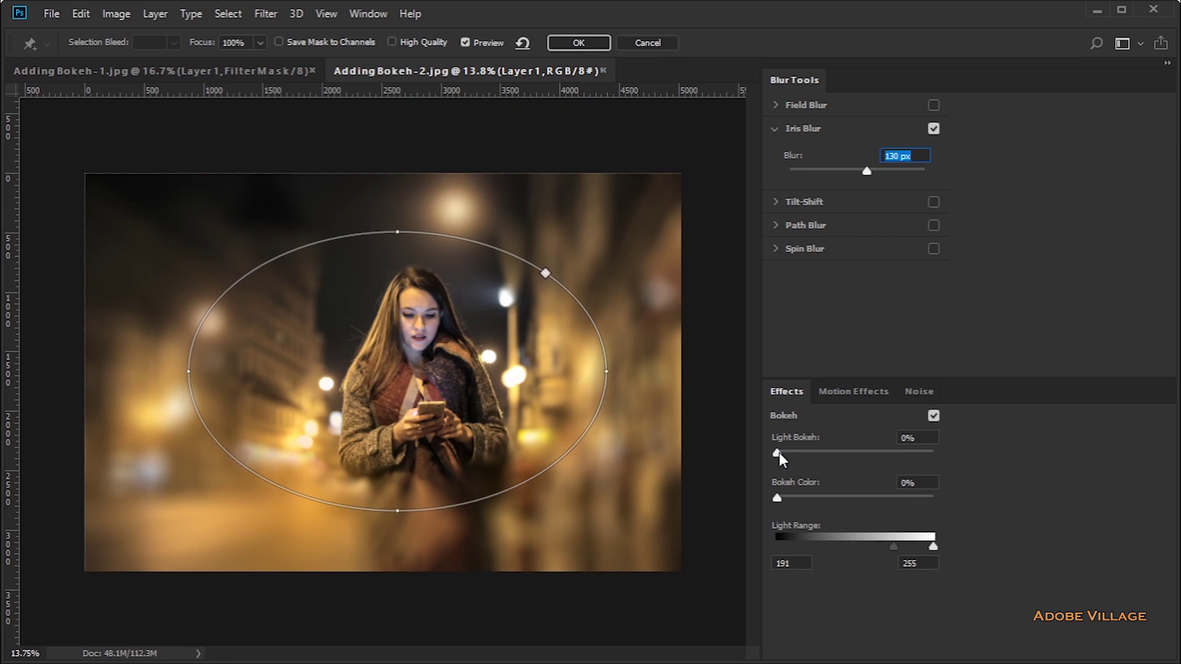
# Step: Set Light Bokeh to 54% and Bokeh Color slightly above 54%, lower the Light Range minimum, and apply the filter without noise
pyautogui.moveTo(779, 455); pyautogui.dragTo(861, 460)
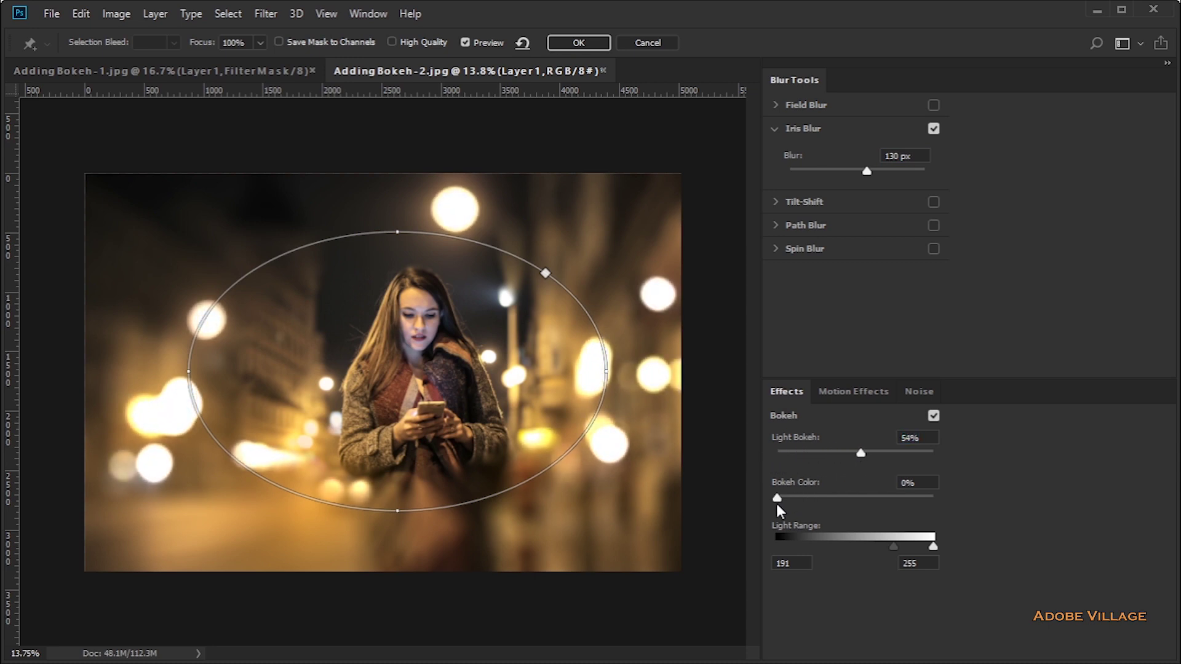
pyautogui.moveTo(780, 500); pyautogui.dragTo(859, 500)
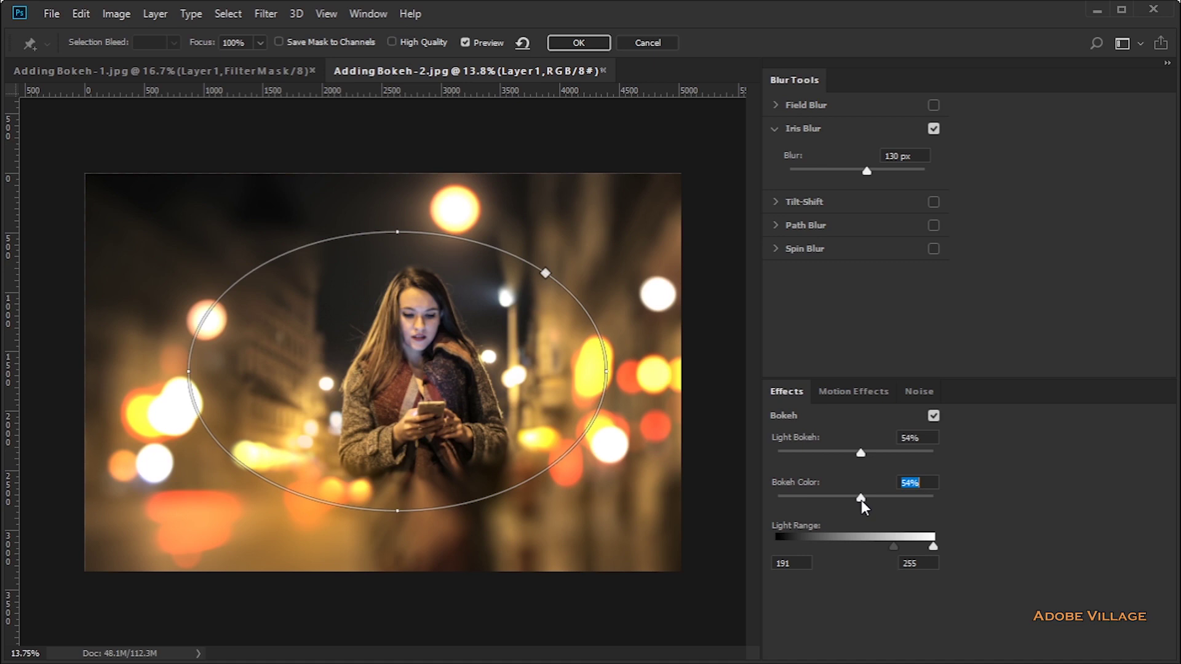
pyautogui.moveTo(864, 500); pyautogui.dragTo(869, 500)
pyautogui.moveTo(895, 550)
pyautogui.mouseDown()
pyautogui.moveTo(858, 551)
pyautogui.moveTo(873, 555)
pyautogui.mouseUp()
pyautogui.click(919, 394)
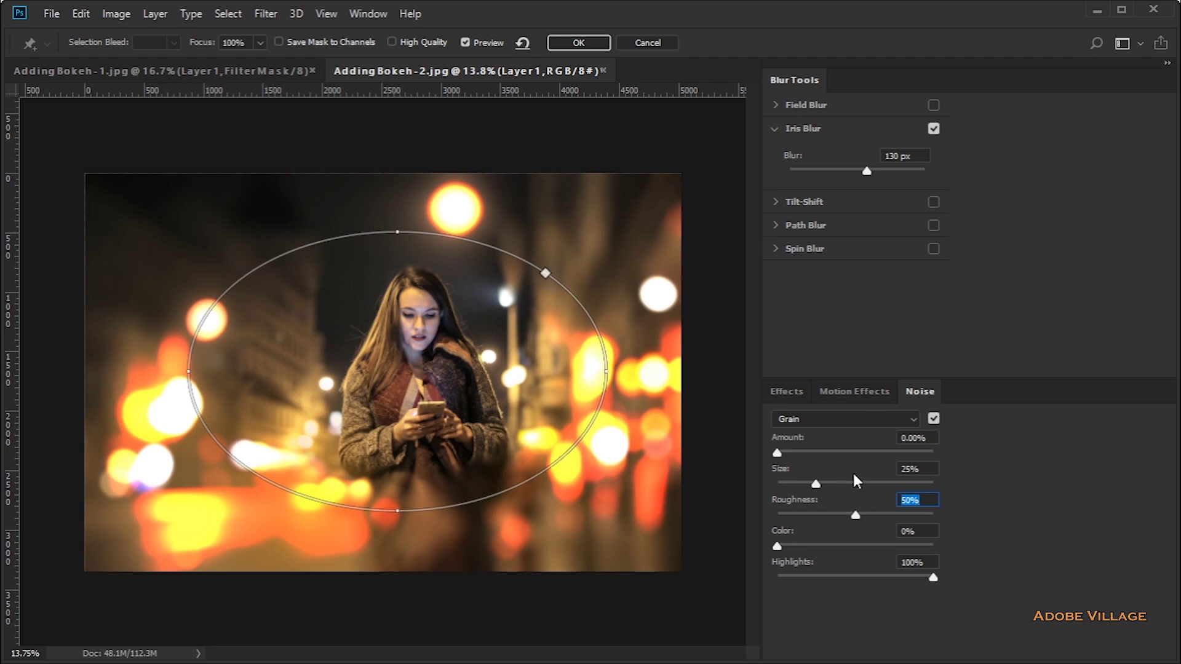
pyautogui.click(579, 42)
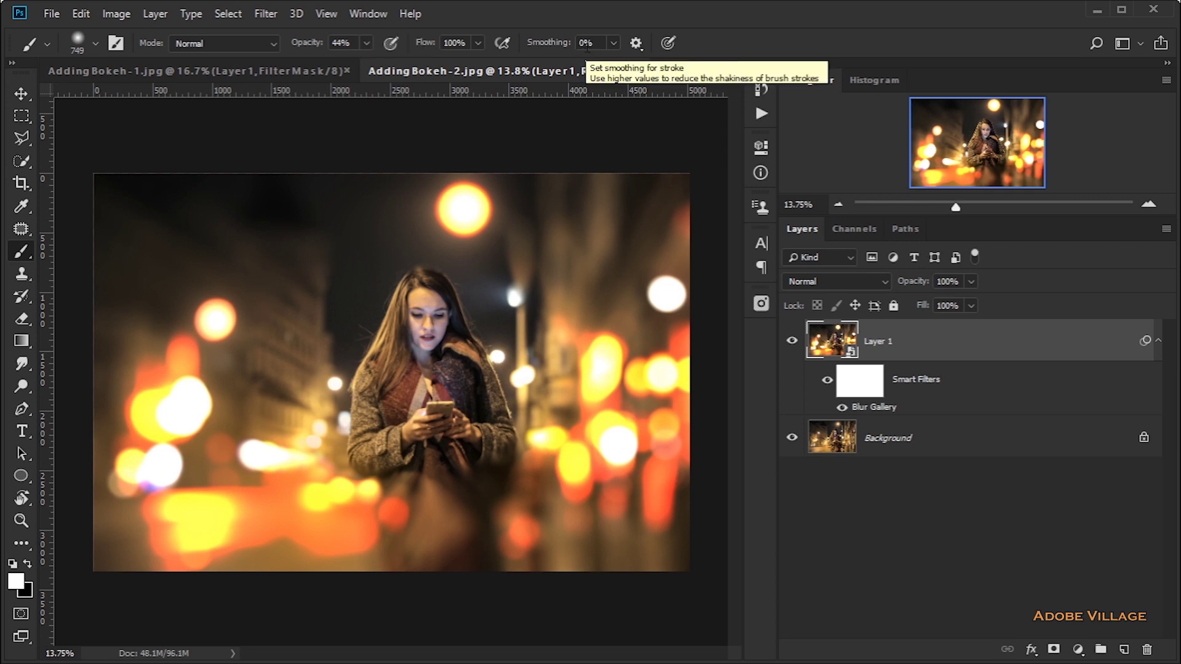
# Step: Compare the Iris Blur result with the original street photo by toggling Layer 1's visibility
pyautogui.keyDown('alt'); pyautogui.click(793, 439); pyautogui.keyUp('alt')
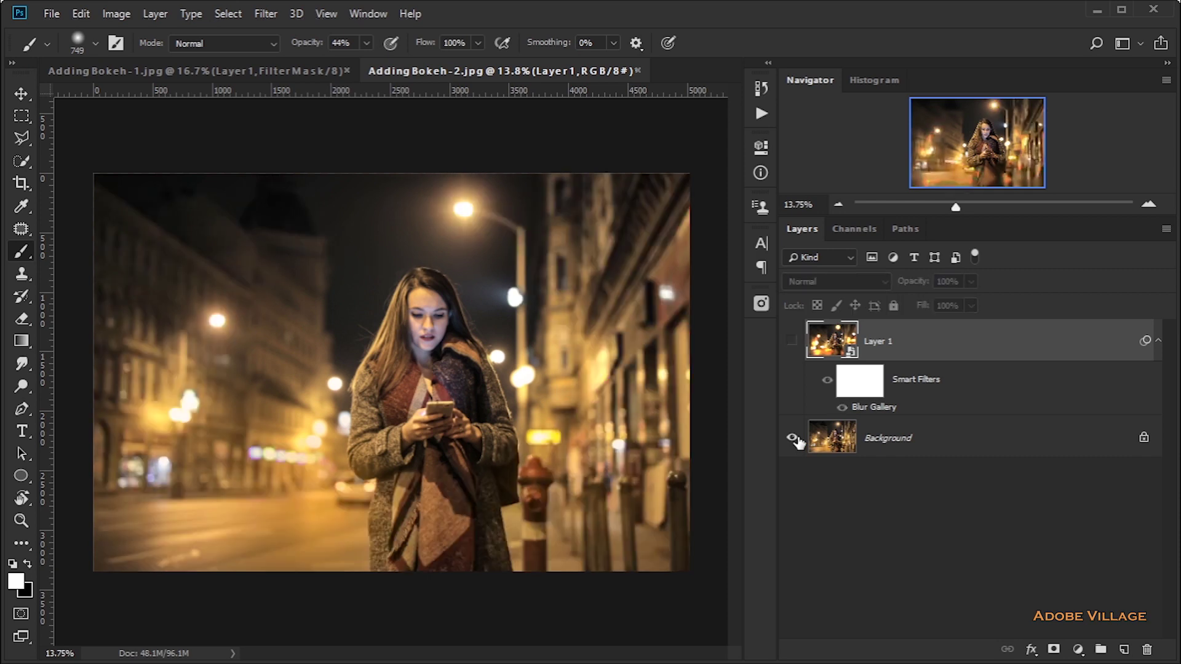
pyautogui.keyDown('alt'); pyautogui.click(794, 438); pyautogui.keyUp('alt')
pyautogui.keyDown('alt'); pyautogui.click(793, 439); pyautogui.keyUp('alt')
pyautogui.keyDown('alt'); pyautogui.click(793, 439); pyautogui.keyUp('alt')
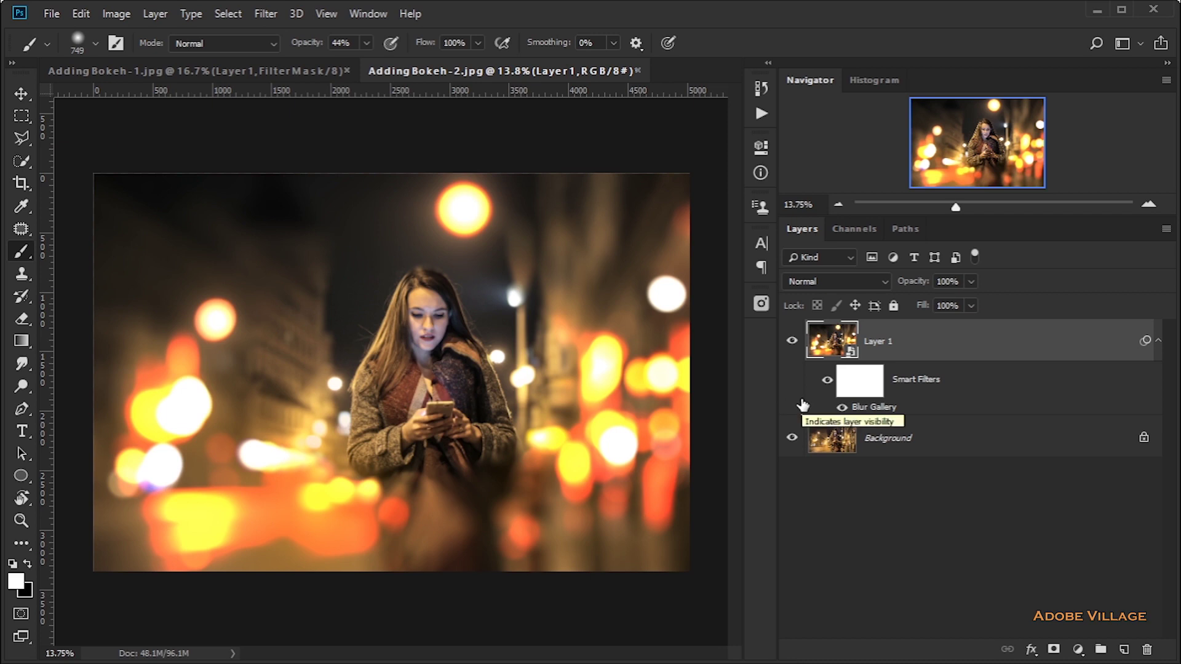
# Step: Paint black on the smart filter mask along the street and the woman's lower body, using 44% and 100% brush opacity
pyautogui.click(854, 388)
pyautogui.rightClick(25, 252)
pyautogui.click(60, 252)
pyautogui.moveTo(203, 462); pyautogui.dragTo(240, 461)
pyautogui.moveTo(192, 504)
pyautogui.mouseDown()
pyautogui.moveTo(427, 543)
pyautogui.moveTo(264, 529)
pyautogui.moveTo(591, 523)
pyautogui.mouseUp()
pyautogui.click(343, 43)
pyautogui.write('100')
pyautogui.press('Return')
pyautogui.moveTo(277, 461)
pyautogui.mouseDown()
pyautogui.moveTo(487, 527)
pyautogui.moveTo(237, 555)
pyautogui.moveTo(282, 581)
pyautogui.moveTo(600, 570)
pyautogui.mouseUp()
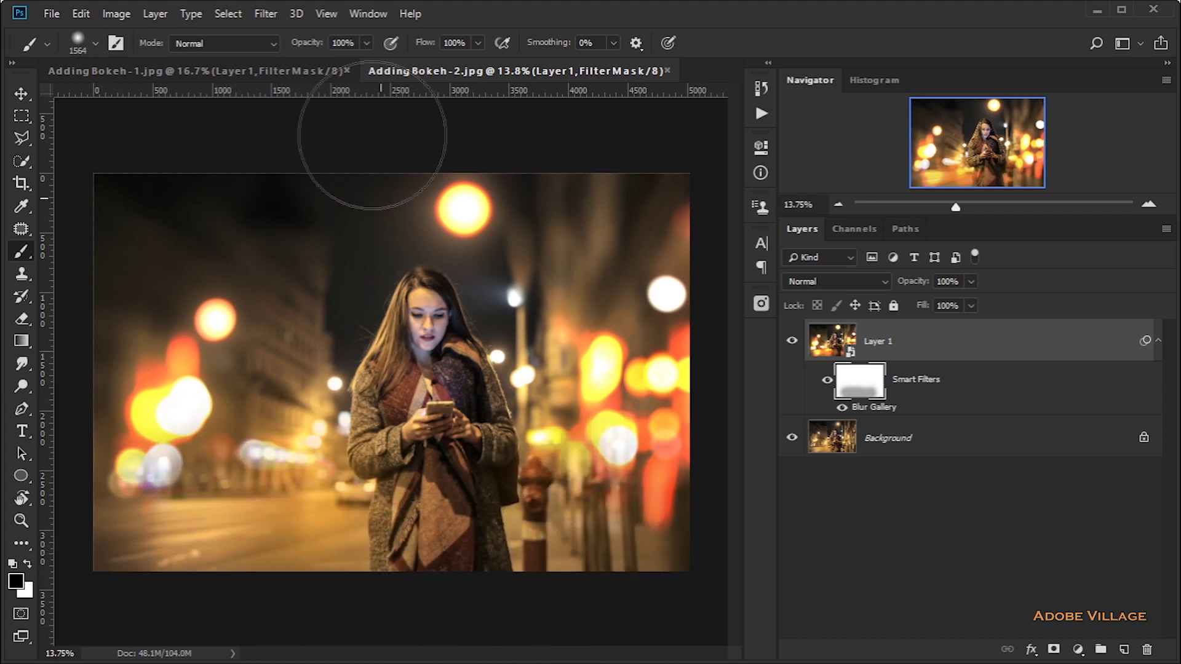
# Step: Mask the blur off the shopfronts at the photo's right side with a 1564 px brush at 63% and 100% opacity
pyautogui.moveTo(322, 43); pyautogui.dragTo(289, 43)
pyautogui.moveTo(611, 503)
pyautogui.mouseDown()
pyautogui.moveTo(651, 519)
pyautogui.moveTo(657, 509)
pyautogui.moveTo(654, 521)
pyautogui.moveTo(639, 485)
pyautogui.moveTo(650, 431)
pyautogui.mouseUp()
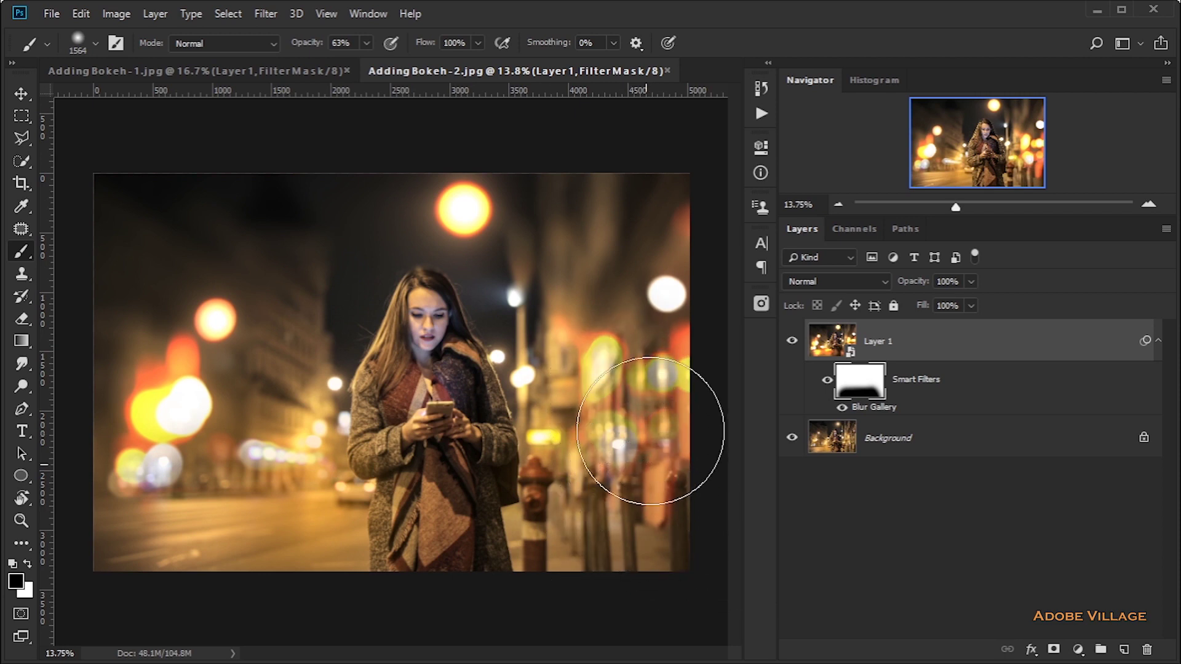
pyautogui.moveTo(321, 43); pyautogui.dragTo(390, 44)
pyautogui.moveTo(615, 420)
pyautogui.mouseDown()
pyautogui.moveTo(638, 538)
pyautogui.moveTo(631, 341)
pyautogui.moveTo(639, 559)
pyautogui.moveTo(633, 484)
pyautogui.mouseUp()
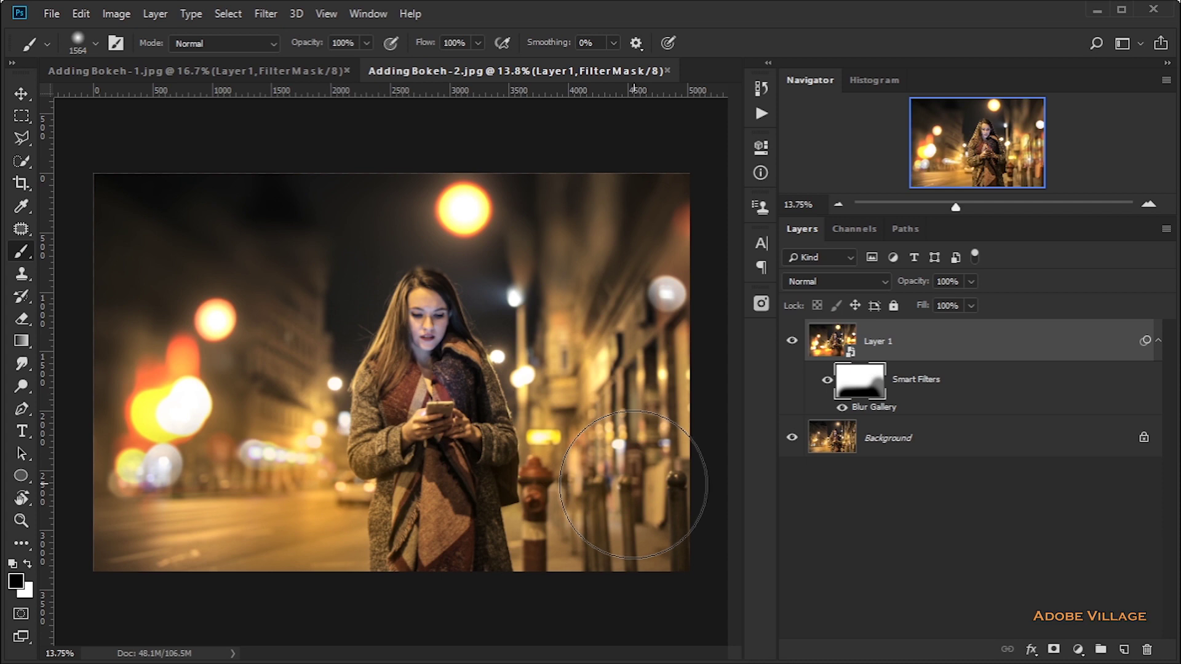
# Step: Set the brush opacity to 76% and reduce the blur over the buildings and lower lights left of the woman
pyautogui.moveTo(309, 47); pyautogui.dragTo(285, 53)
pyautogui.scroll(2, 192, 457)
pyautogui.moveTo(230, 434)
pyautogui.mouseDown()
pyautogui.moveTo(328, 451)
pyautogui.moveTo(289, 422)
pyautogui.moveTo(214, 430)
pyautogui.moveTo(369, 419)
pyautogui.moveTo(414, 371)
pyautogui.mouseUp()
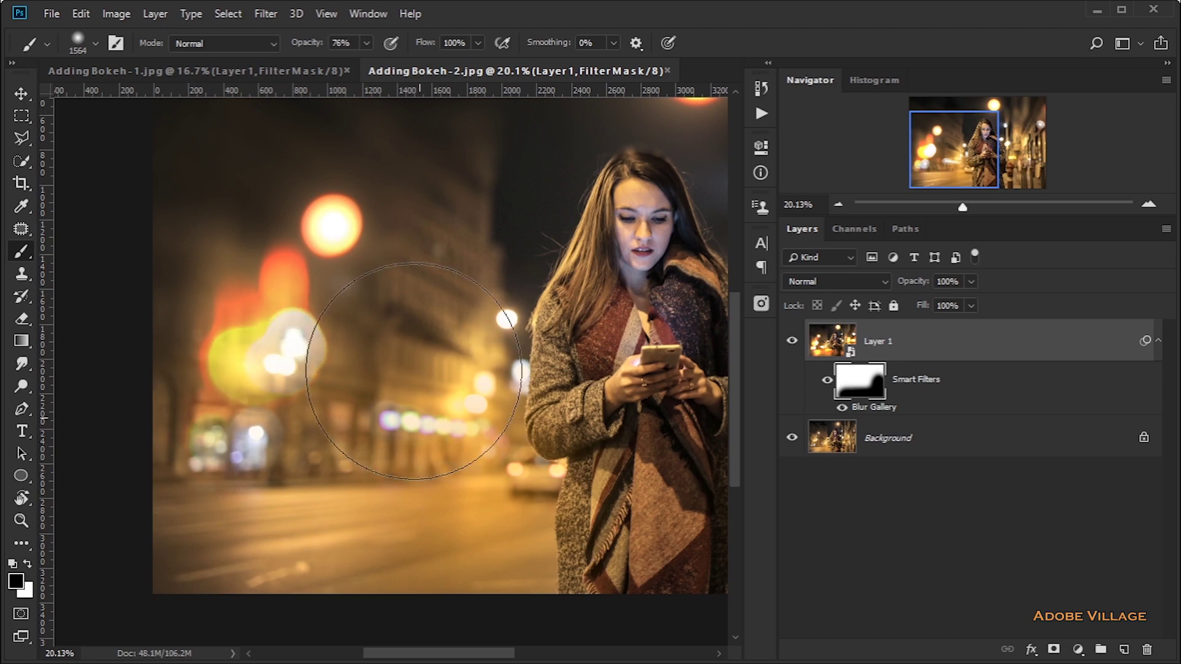
pyautogui.hotkey('ctrl', '-')
pyautogui.hotkey('ctrl', '-')
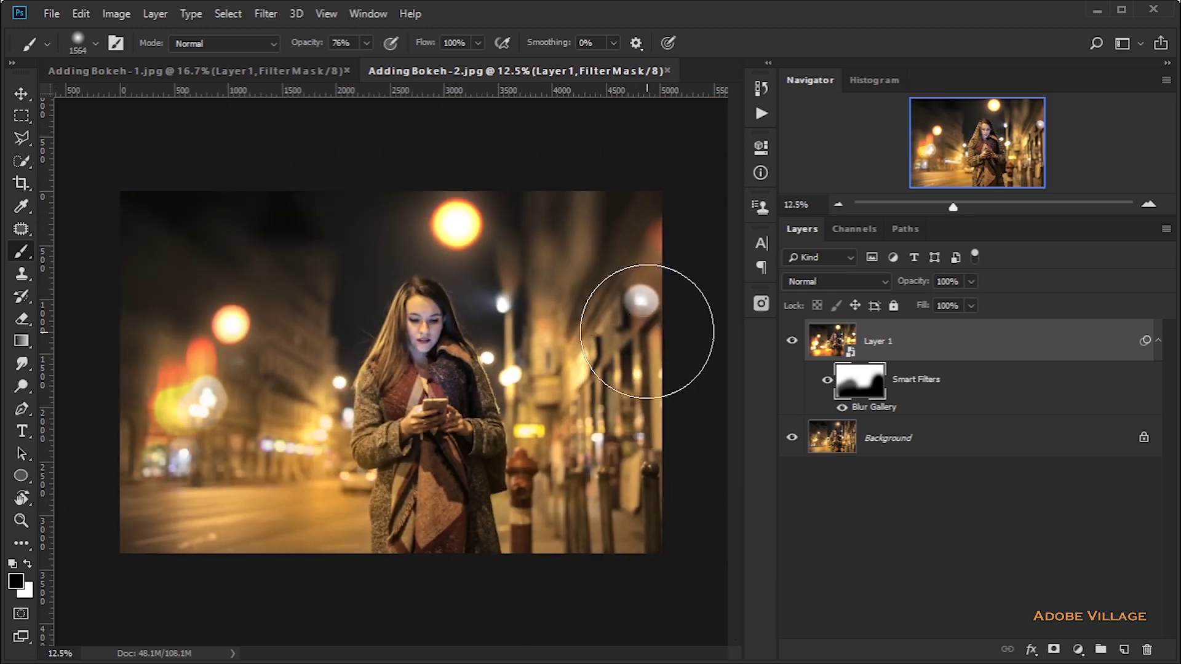
# Step: Restore the bokeh on the light near the photo's right edge by painting white with a 1116 px brush
pyautogui.press('x')
pyautogui.keyDown('alt'); pyautogui.rightClick(602, 391); pyautogui.keyUp('alt')
pyautogui.moveTo(590, 396); pyautogui.dragTo(563, 394)
# Step: Paint black at 100% opacity with a 902 px brush to mask the blur off the woman's head, coat and scarf
pyautogui.scroll(4, 420, 301)
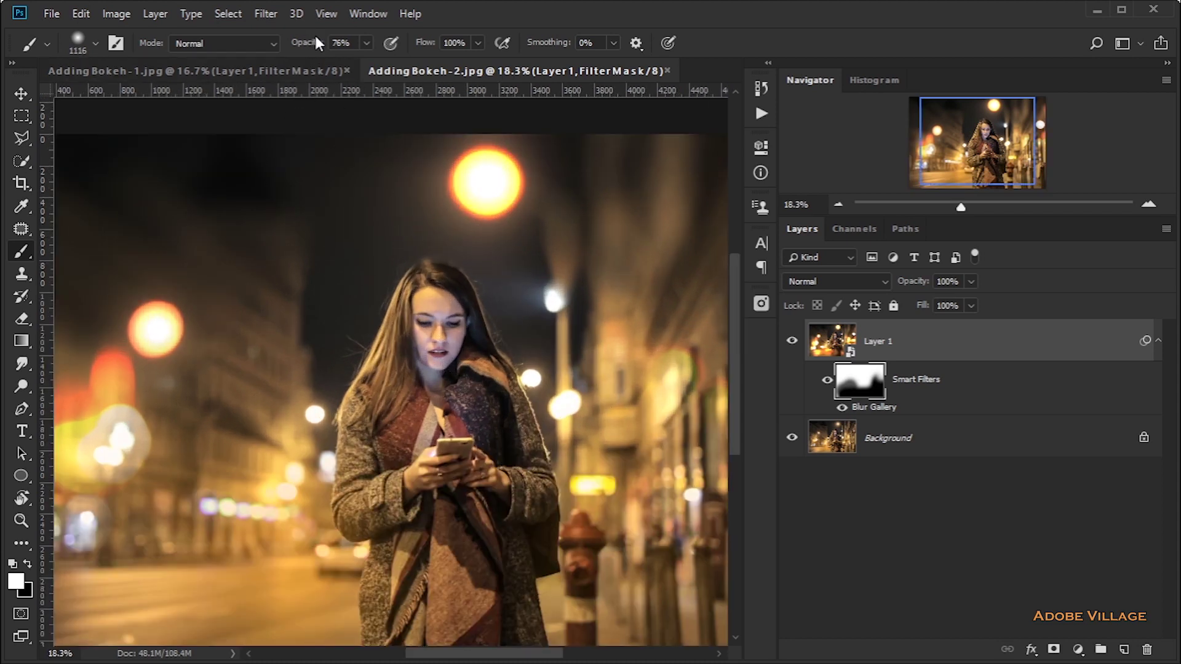
pyautogui.moveTo(317, 42); pyautogui.dragTo(373, 42)
pyautogui.scroll(1, 430, 287)
pyautogui.moveTo(429, 287); pyautogui.dragTo(408, 292)
pyautogui.press('x')
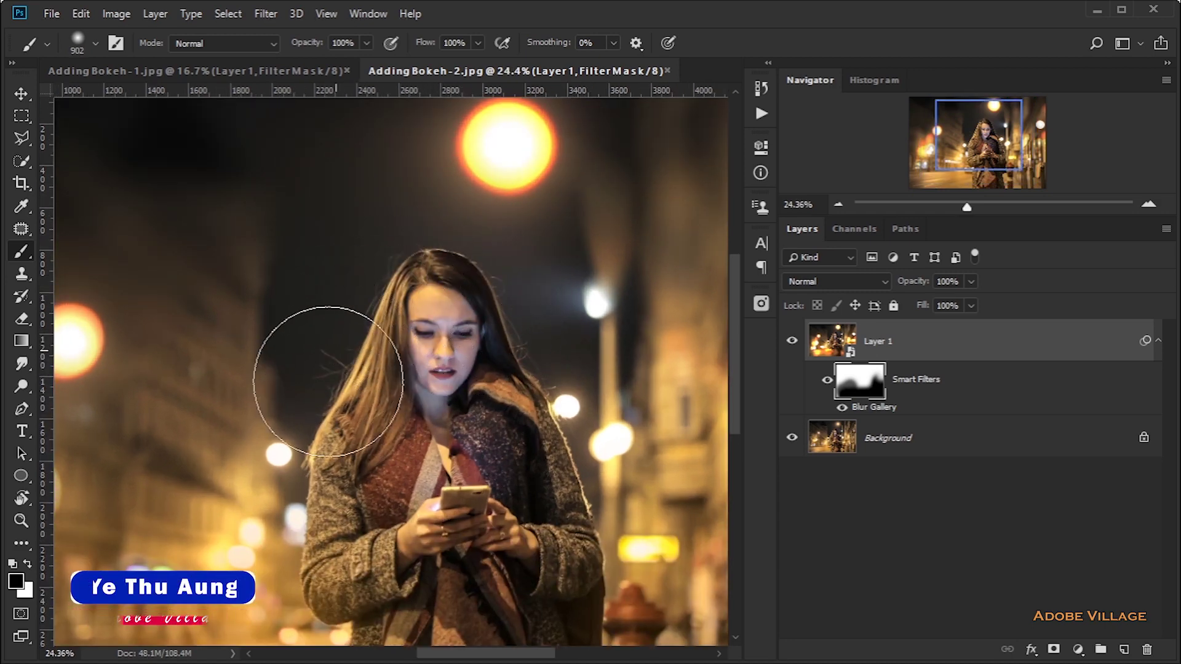
pyautogui.moveTo(525, 512); pyautogui.dragTo(490, 371)
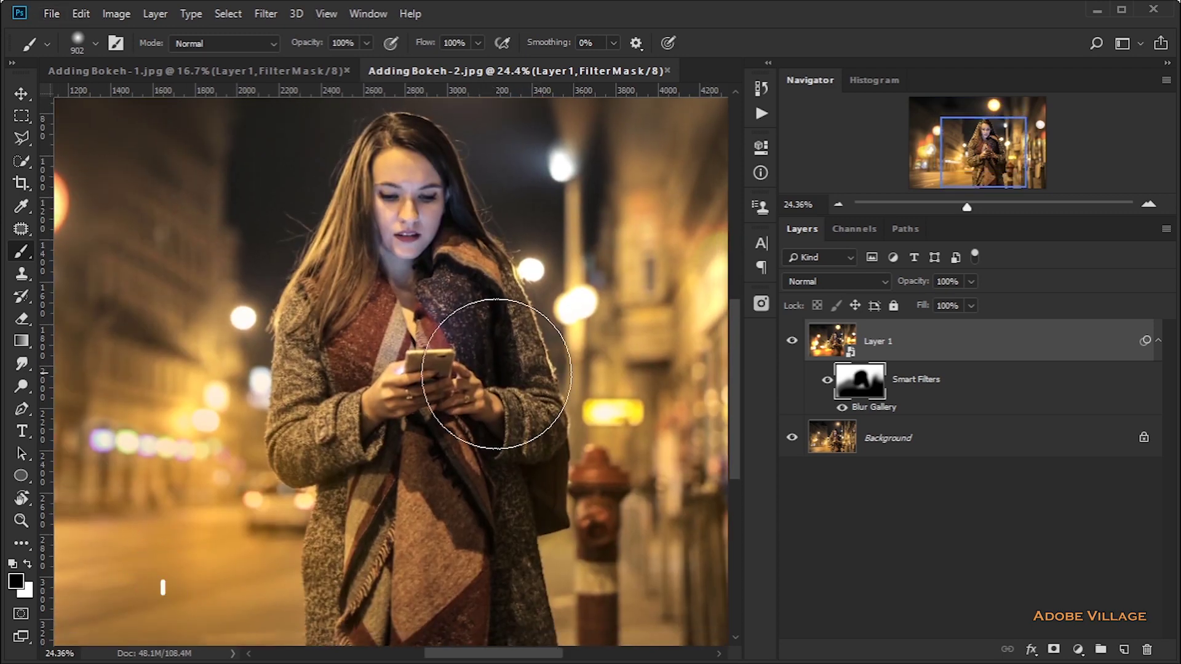
pyautogui.moveTo(527, 488); pyautogui.dragTo(540, 346)
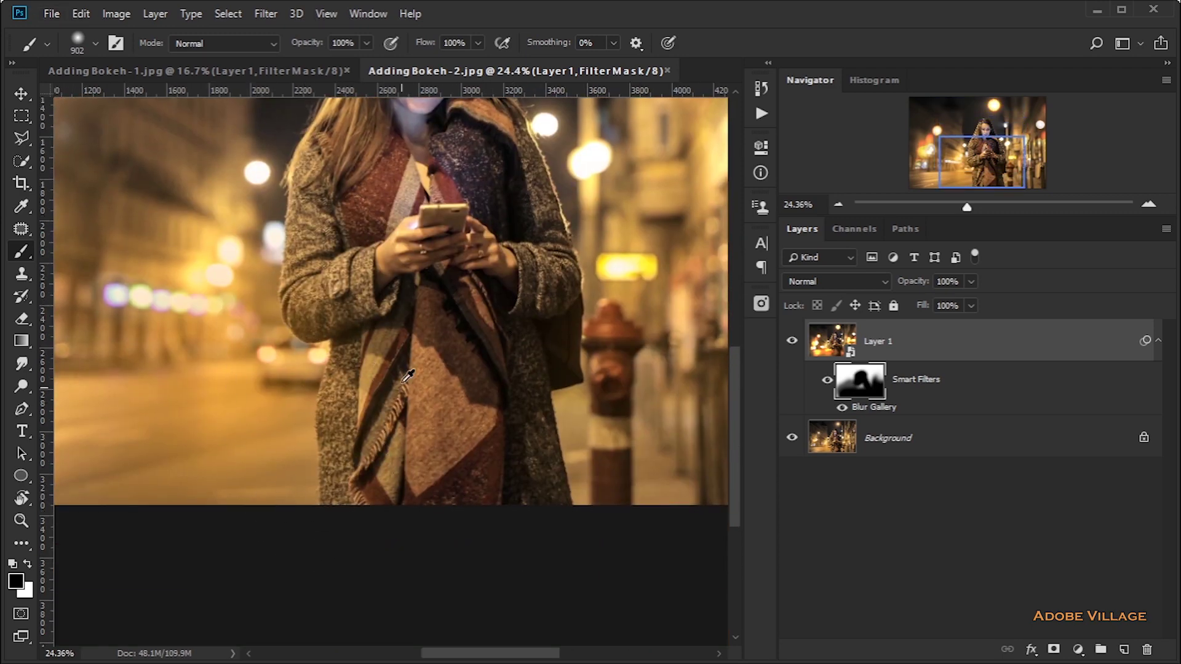
pyautogui.scroll(-2, 408, 384)
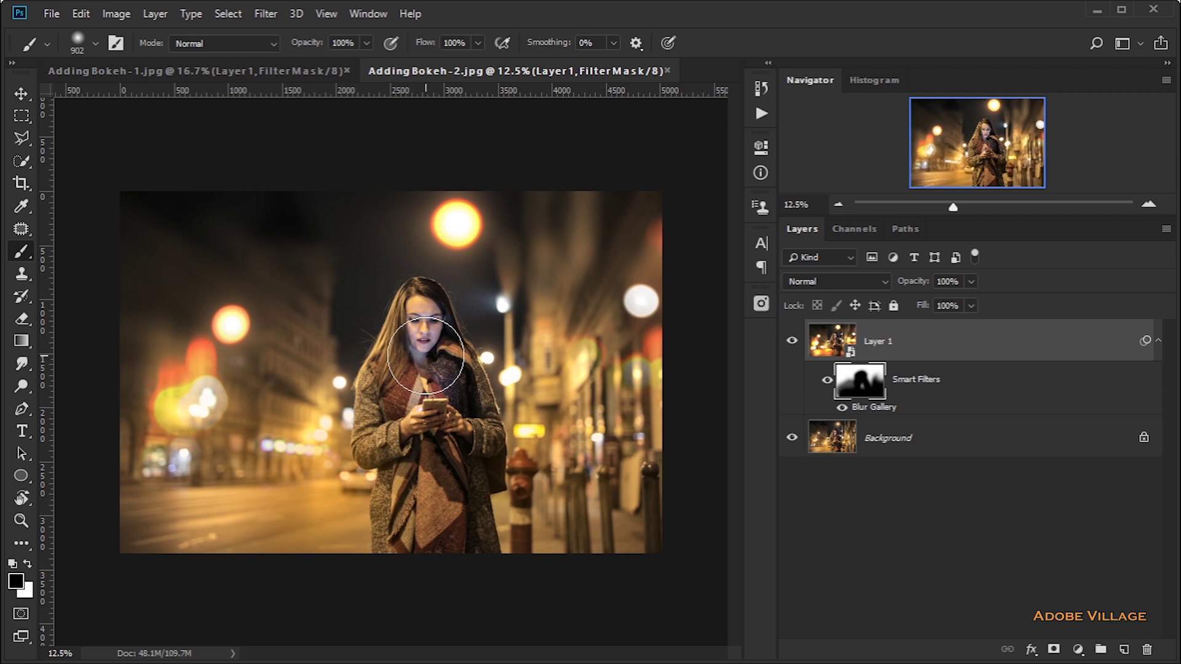
# Step: Compare the finished street portrait with its original Background by toggling Layer 1's visibility
pyautogui.click(791, 438)
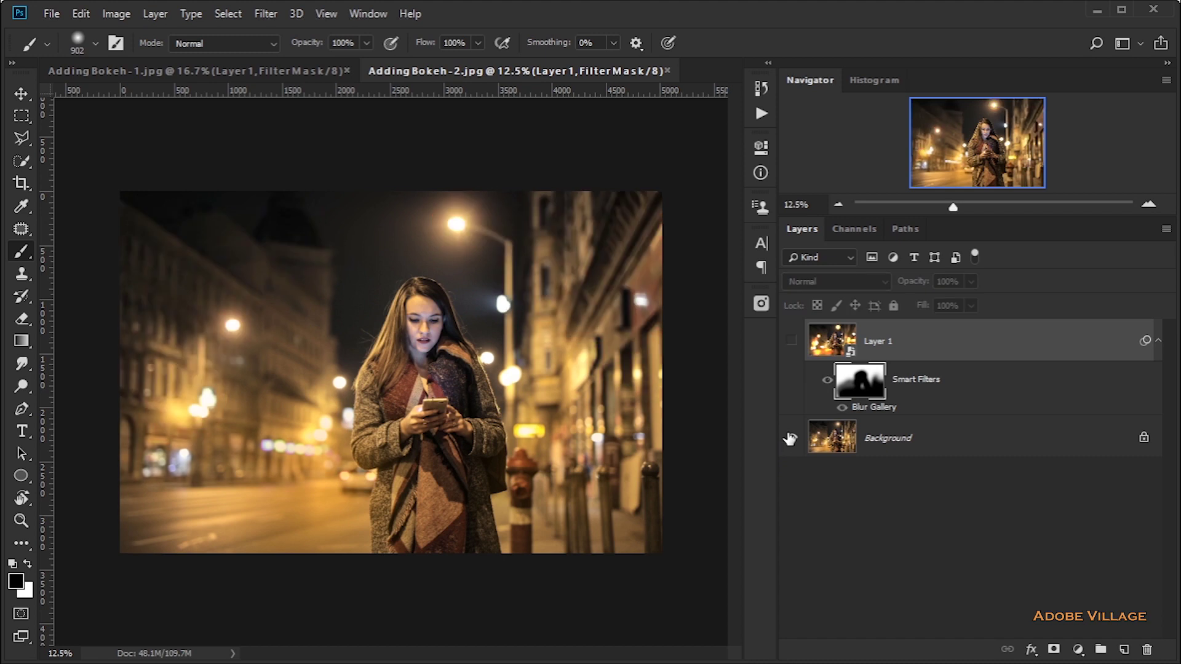
pyautogui.click(791, 437)
pyautogui.click(792, 438)
pyautogui.click(791, 437)
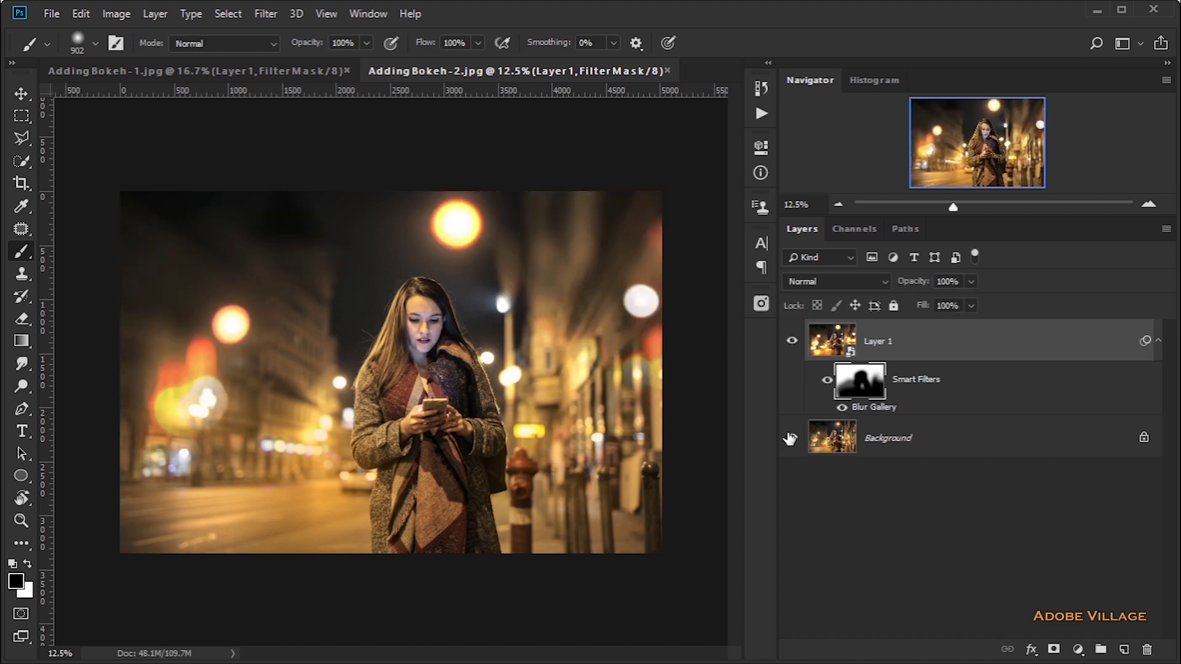